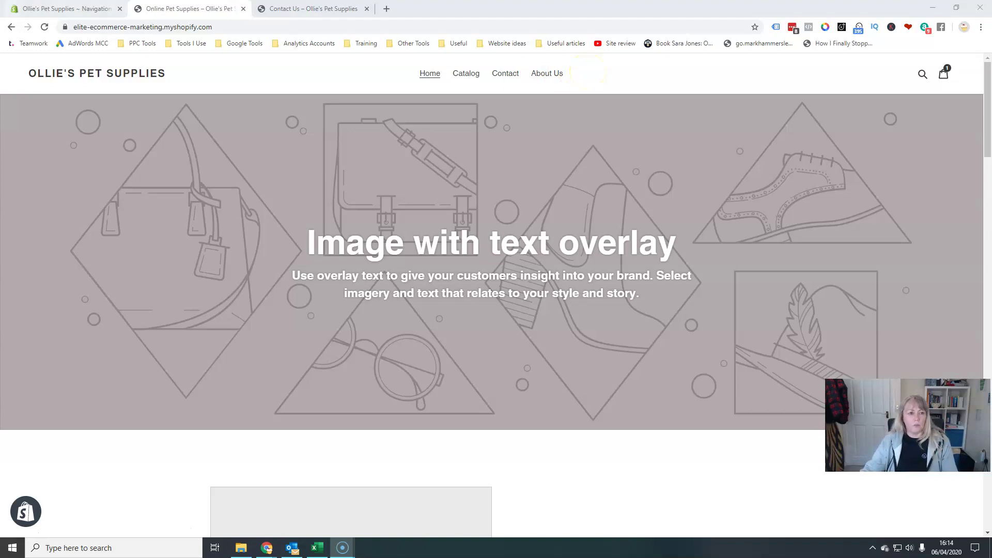
Step: Open the Main menu for editing from the store's navigation pages
left_click(83, 9)
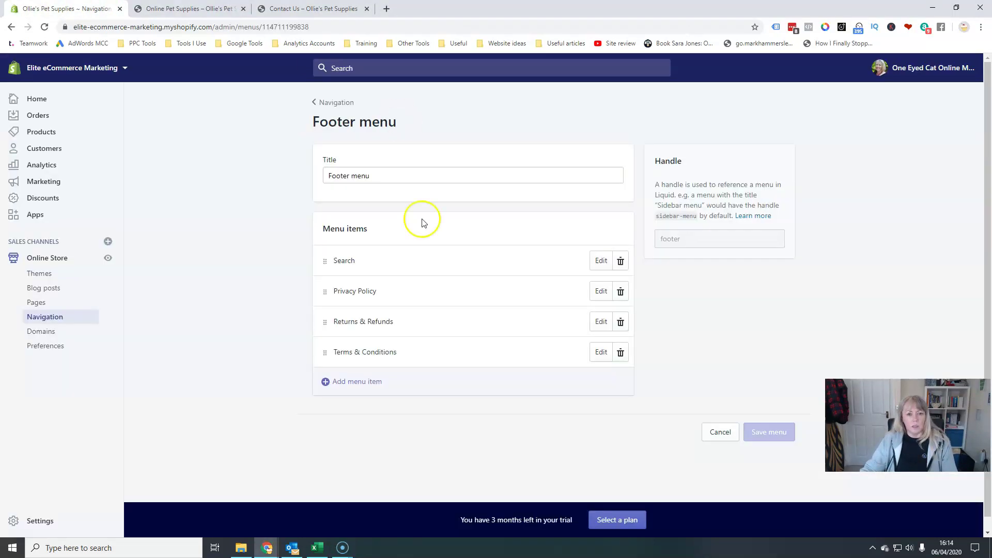
left_click(312, 99)
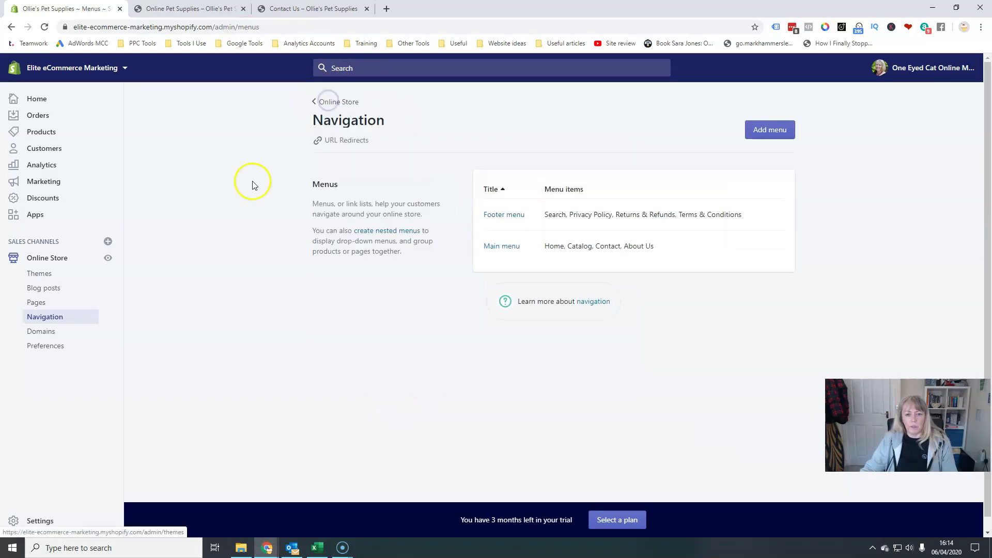
left_click(492, 252)
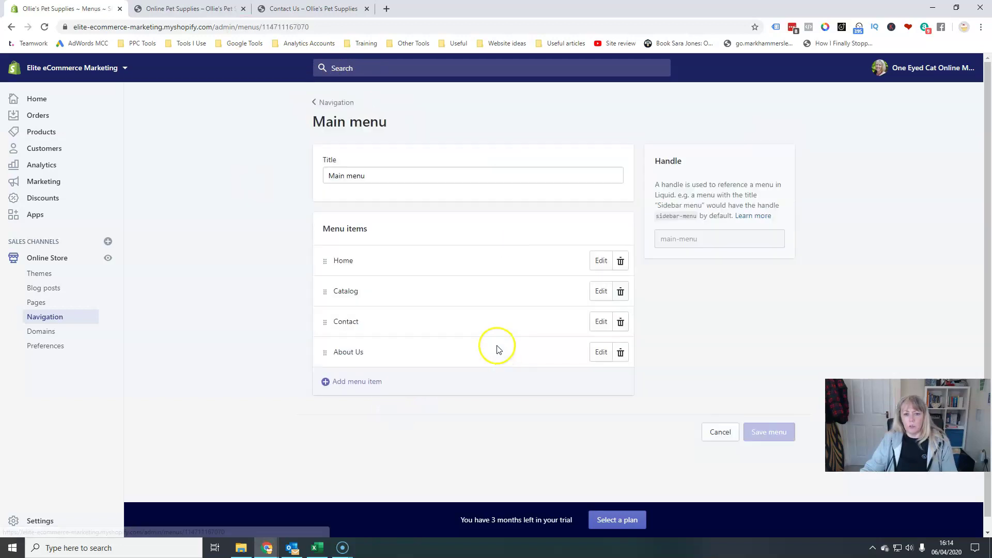
Step: Add a menu item linked to the Plush Toys collection
left_click(341, 388)
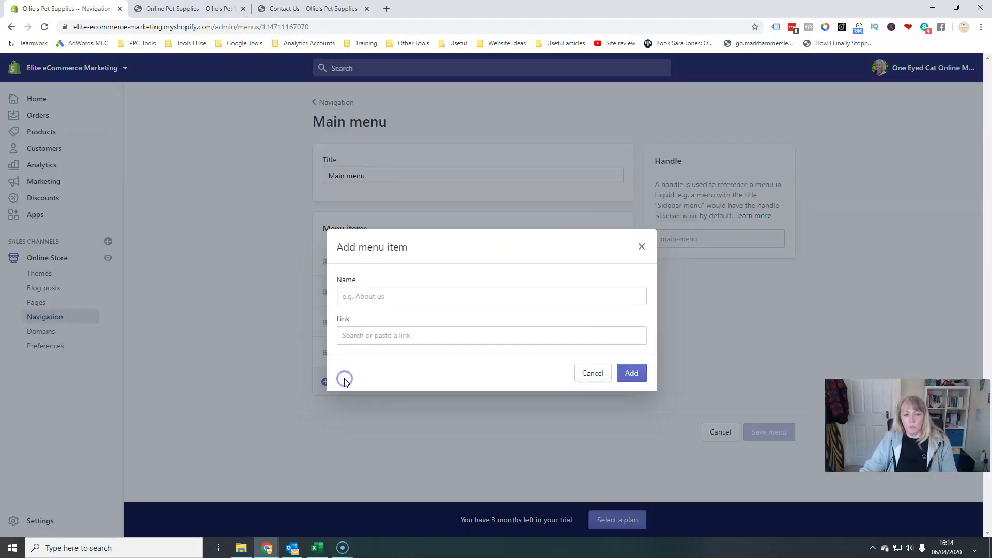
left_click(377, 297)
left_click(365, 337)
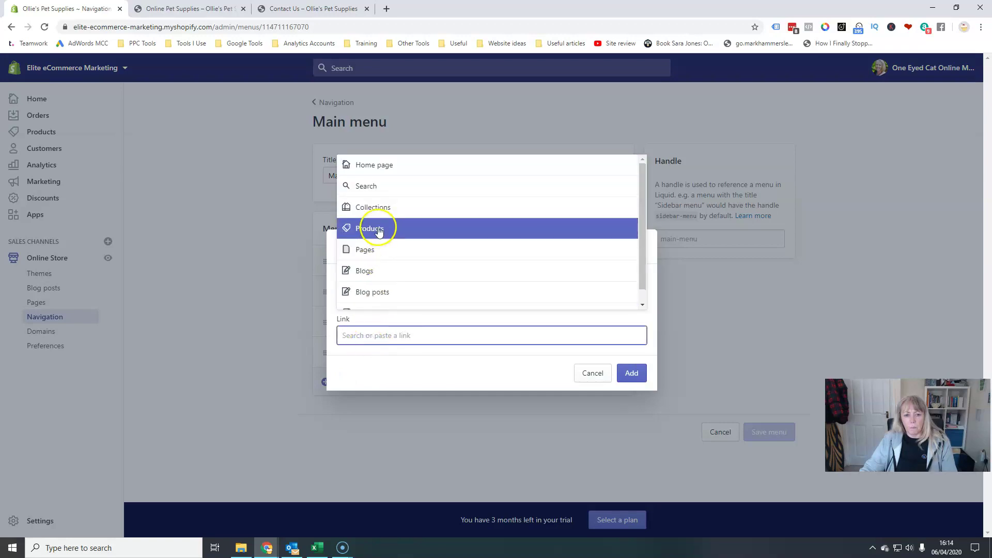
left_click(377, 205)
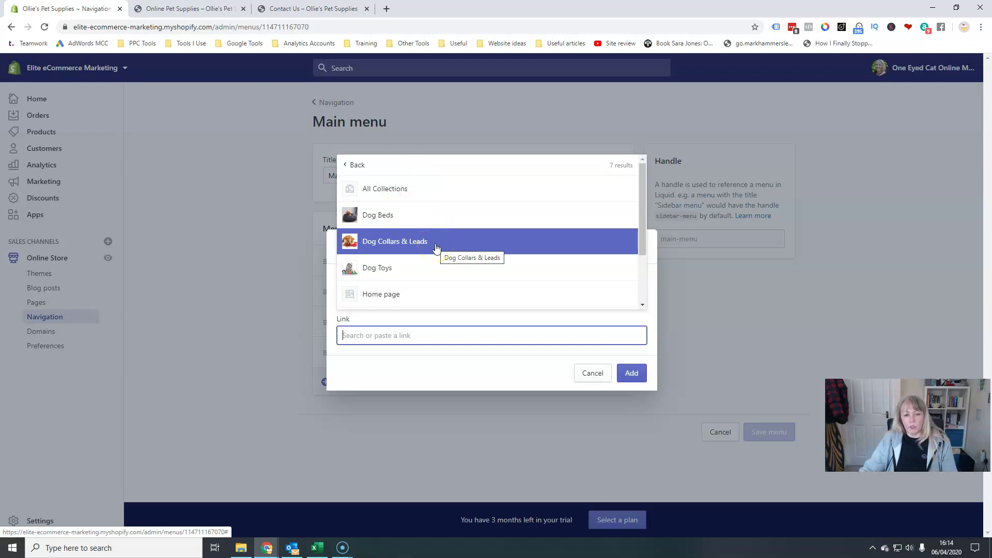
scroll(437, 248, "down", 2)
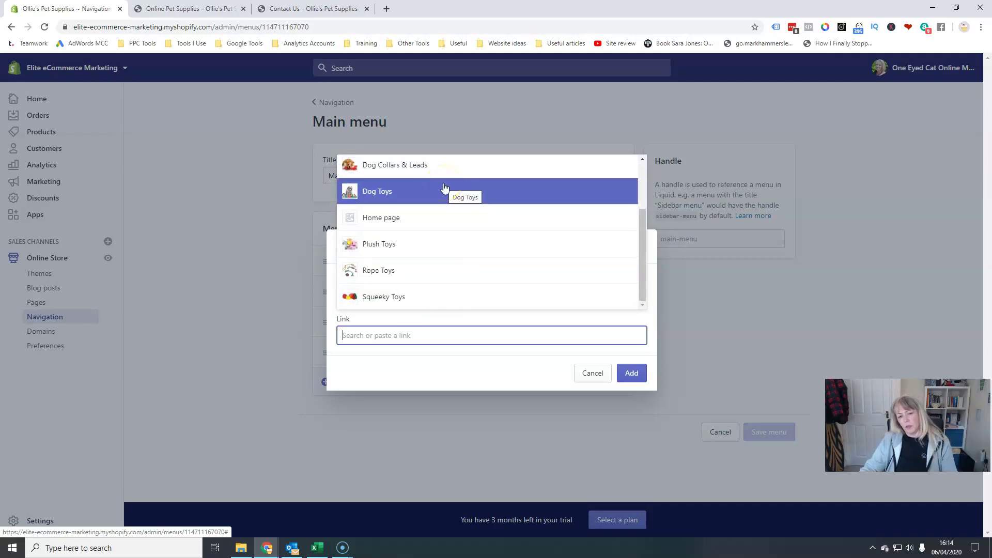
left_click(436, 246)
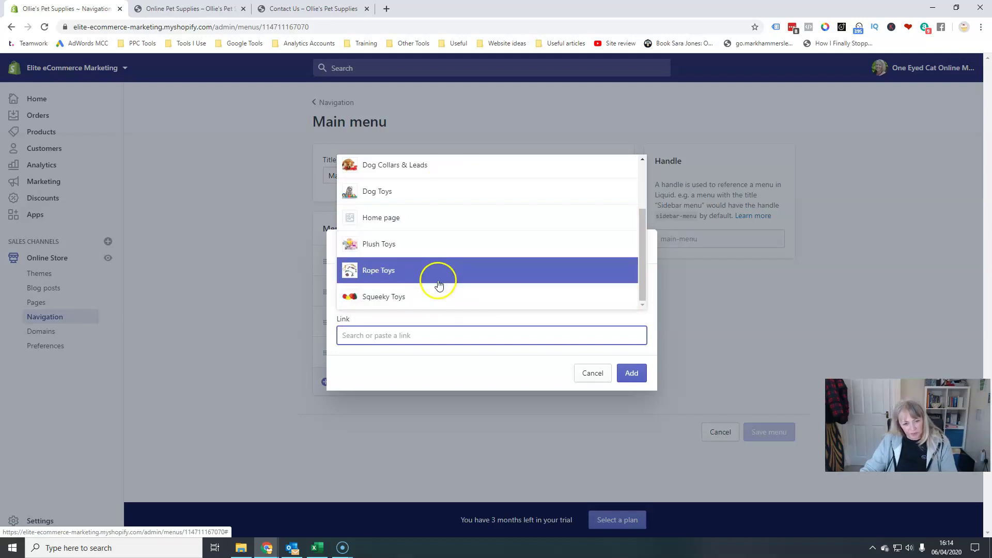
left_click(442, 254)
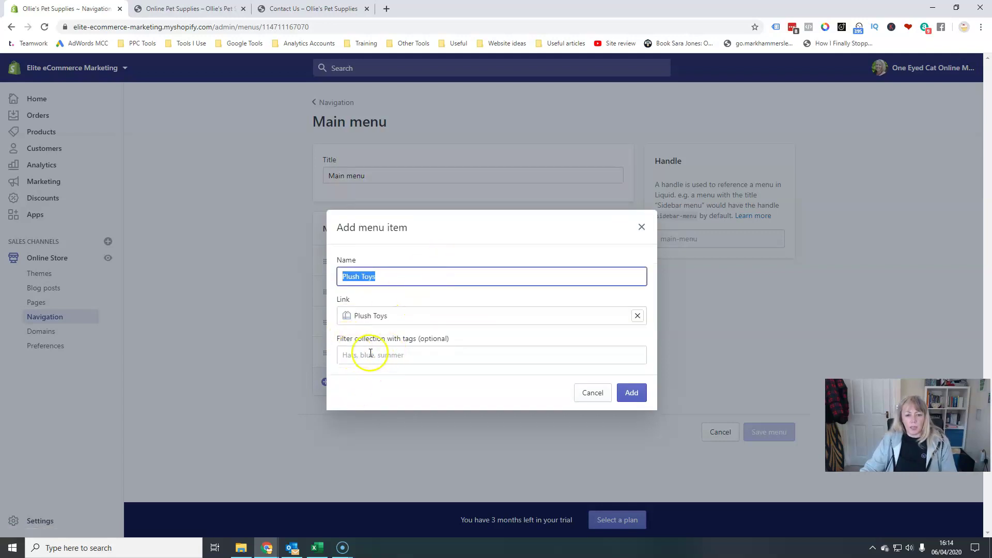
left_click(632, 394)
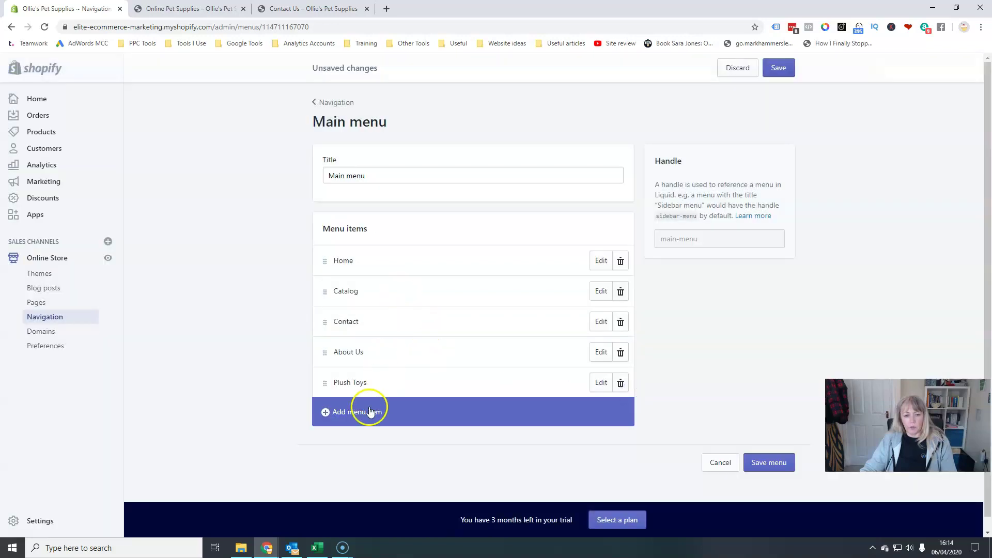
Step: Add a menu item linked to the Rope Toys collection
left_click(357, 412)
left_click(372, 296)
left_click(379, 339)
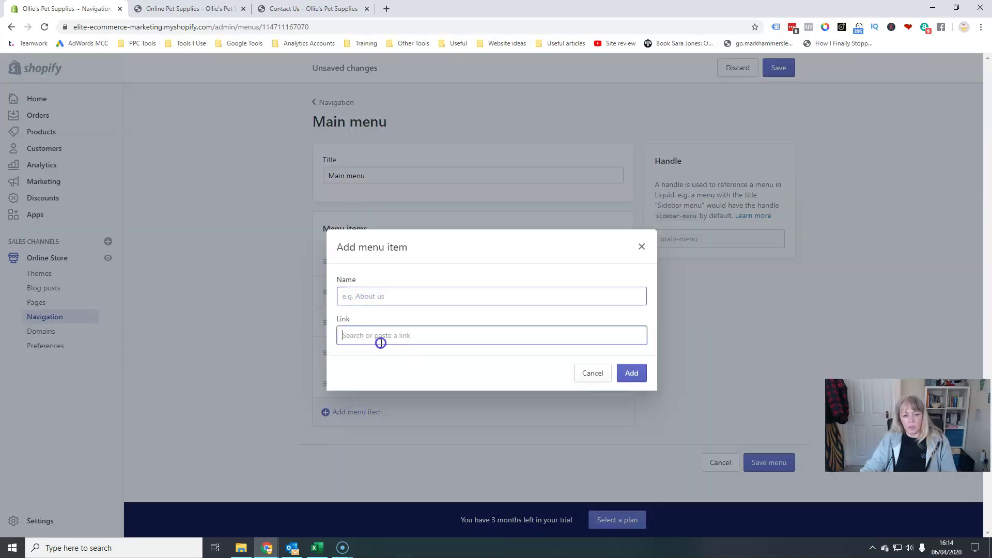
scroll(417, 259, "down", 1)
left_click(411, 209)
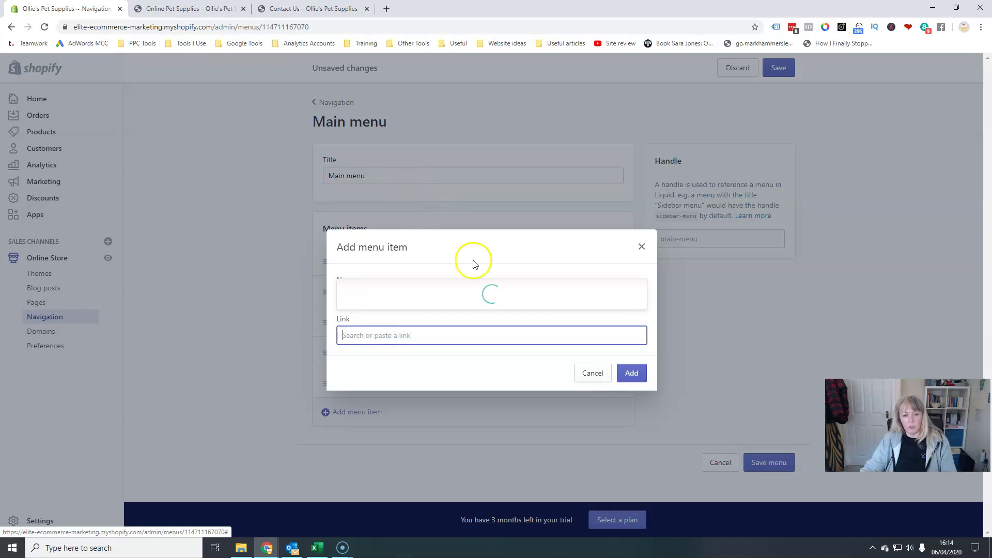
scroll(424, 238, "down", 2)
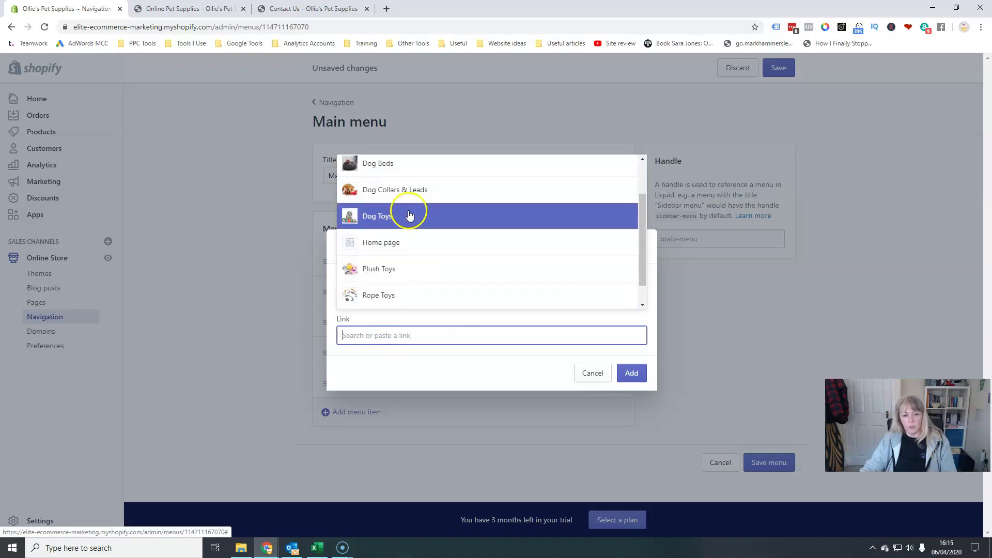
left_click(442, 295)
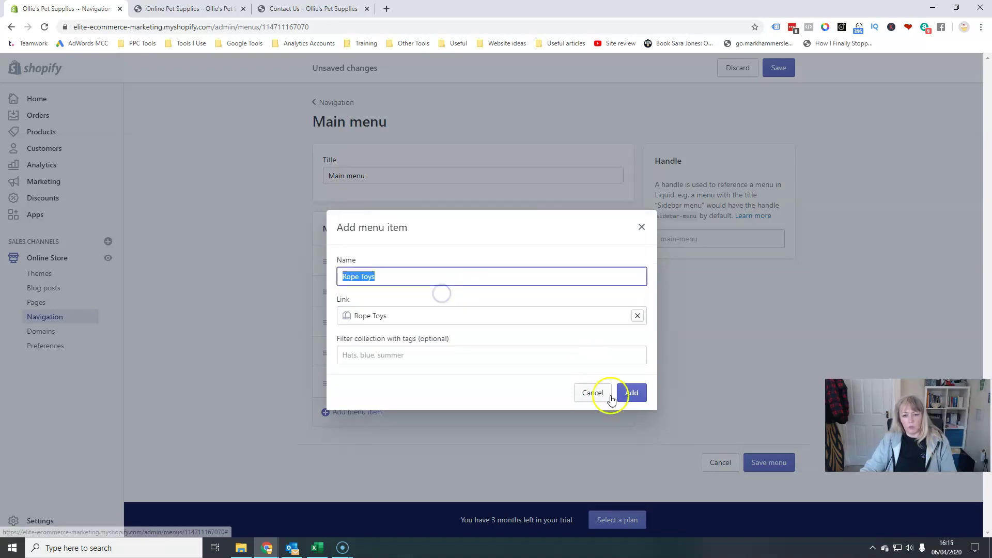
left_click(625, 393)
Step: Add a Squeaky Toys collection menu item and save the Main menu
left_click(356, 441)
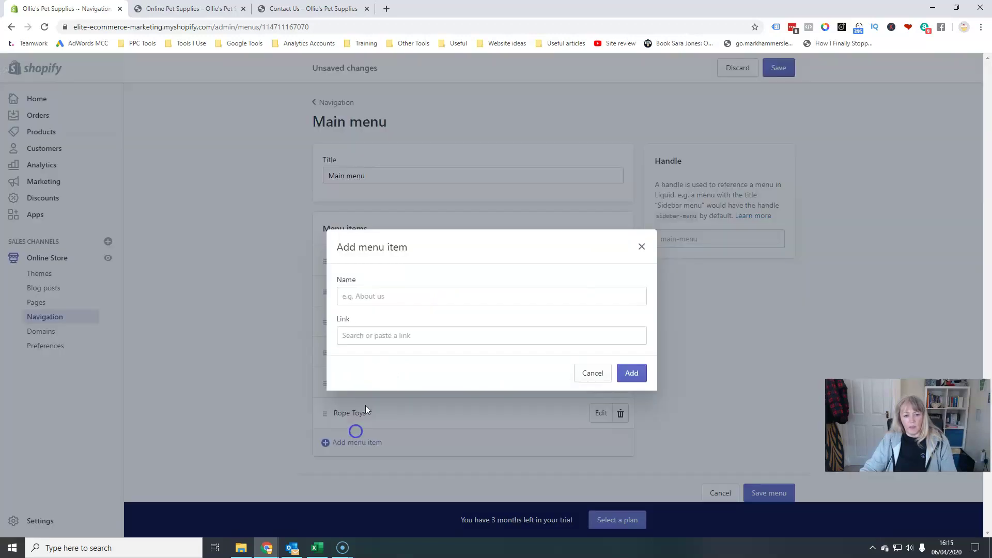
left_click(365, 295)
left_click(380, 335)
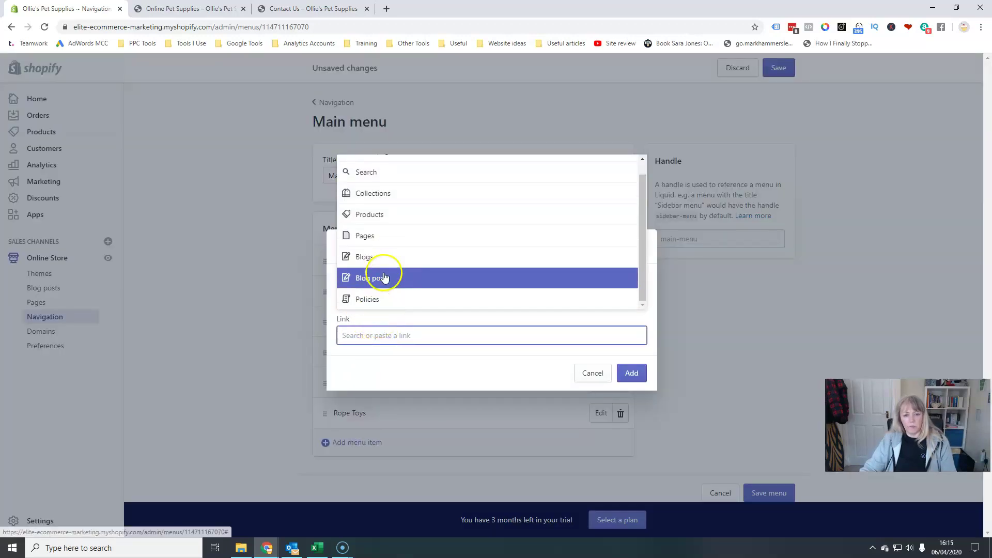
left_click(406, 194)
scroll(465, 265, "down", 2)
left_click(439, 295)
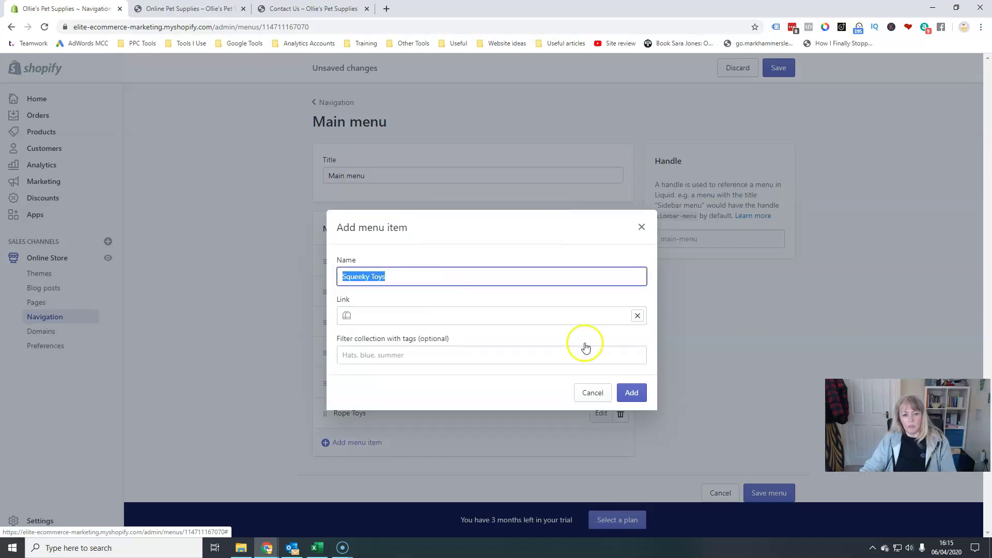
left_click(632, 393)
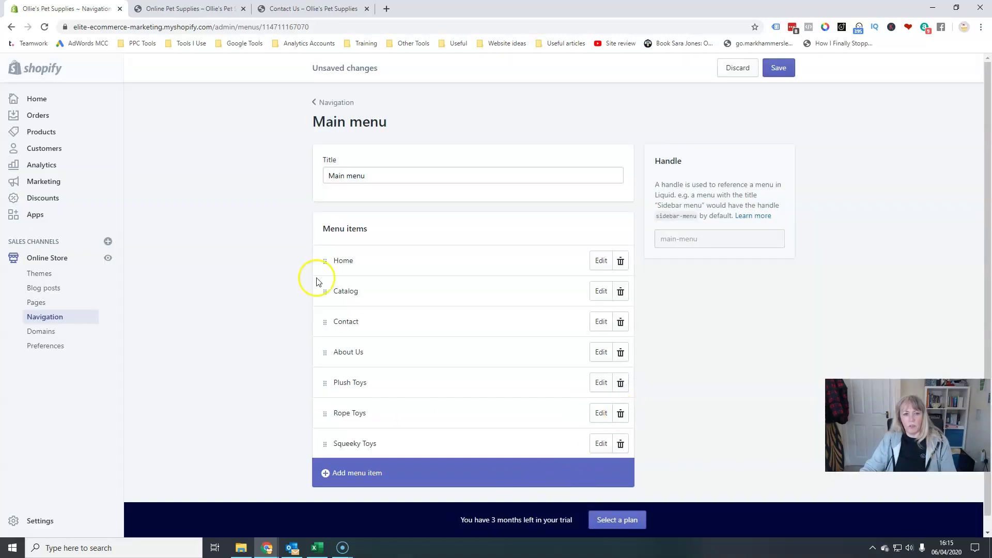
left_click(794, 66)
Step: Reload the storefront to see Plush, Rope and Squeaky Toys links, then return to the Main menu editor
key("ctrl+Tab")
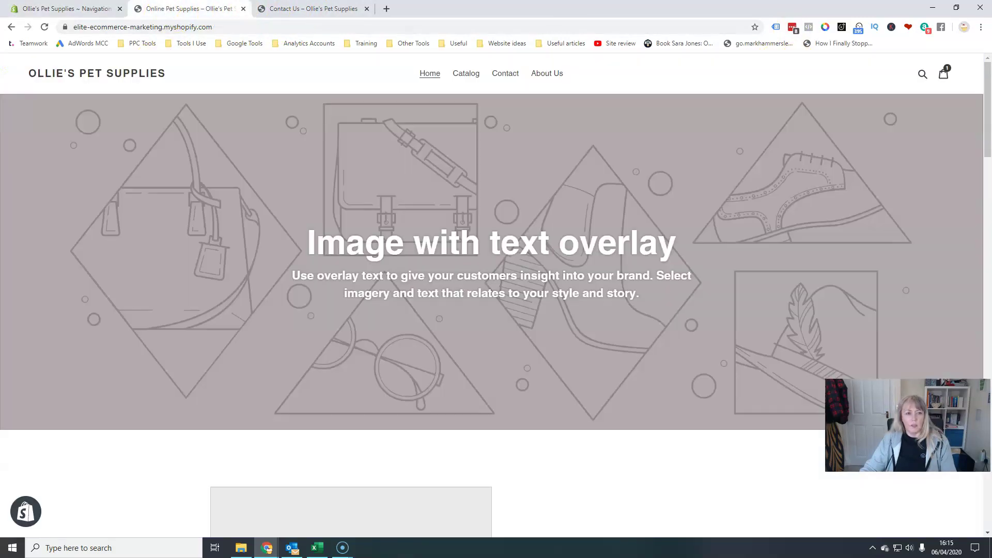
left_click(45, 27)
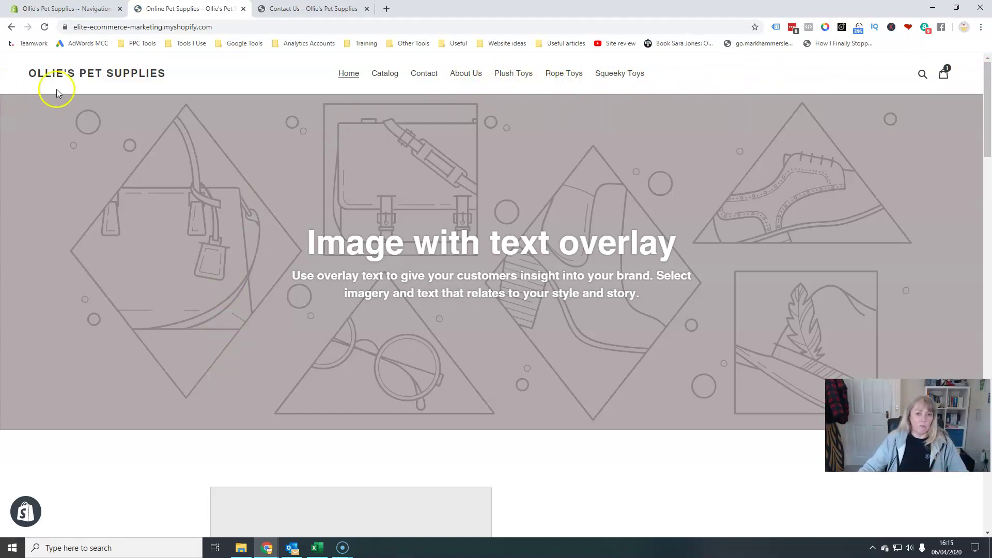
left_click(71, 8)
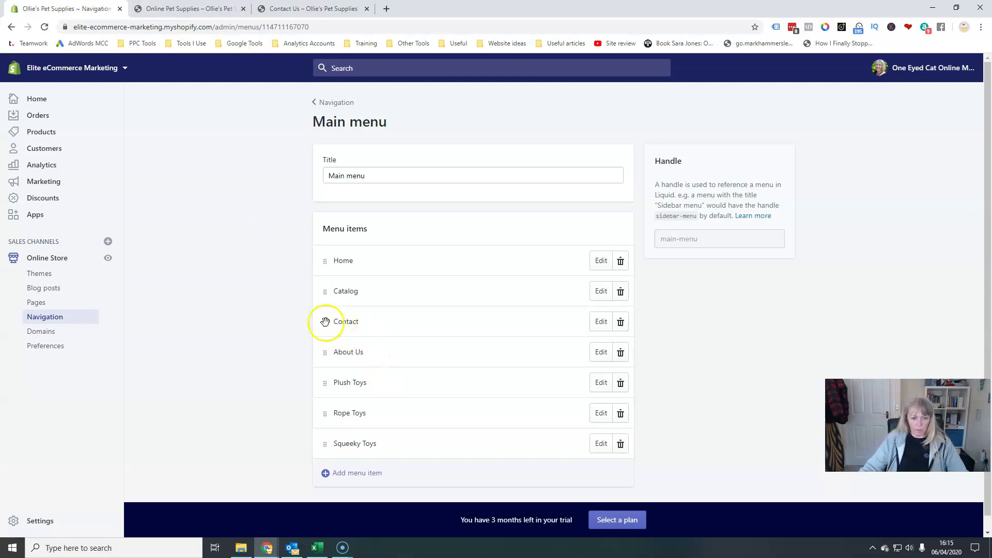
Step: Drag Contact to the bottom of Menu items and About Us just above it
left_click_drag(325, 321, 321, 440)
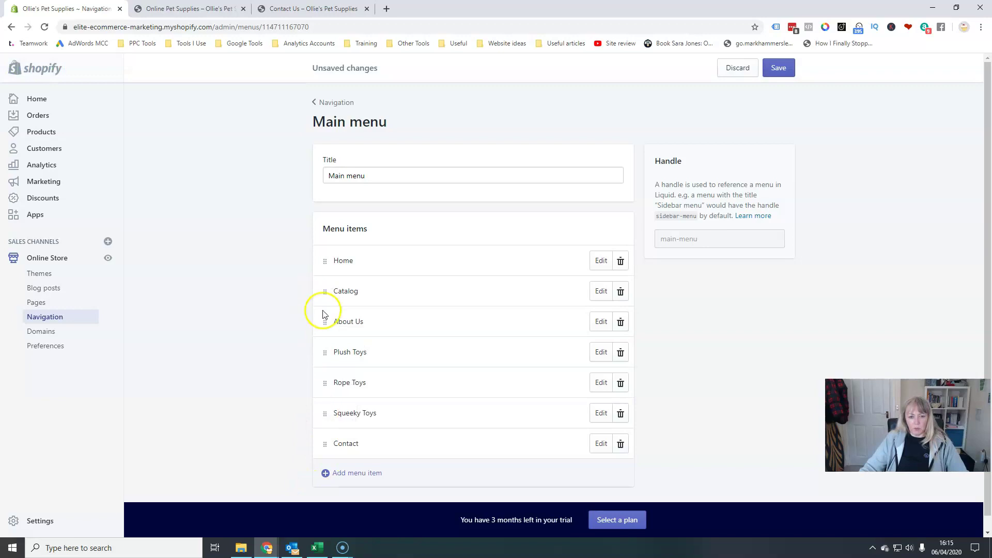
left_click_drag(327, 326, 319, 403)
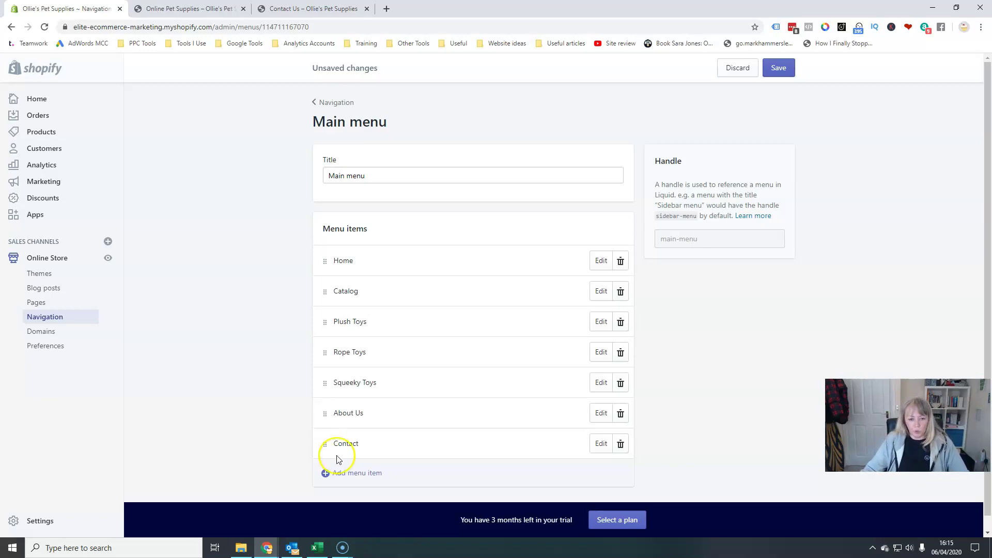
Step: Add a Dog Toys item linked to the Dog Toys collection at the bottom of the Main menu
left_click(337, 473)
left_click(369, 335)
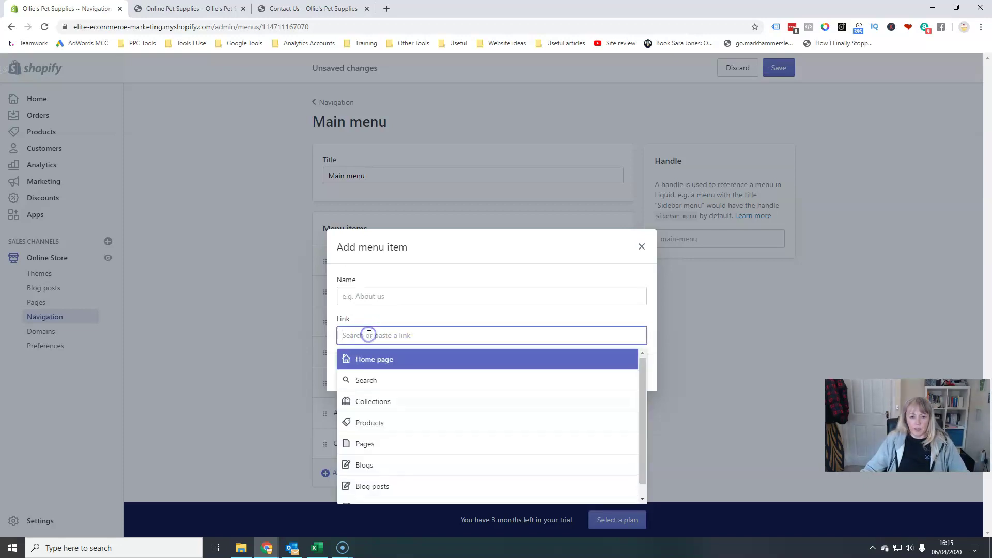
left_click(383, 402)
scroll(385, 400, "down", 2)
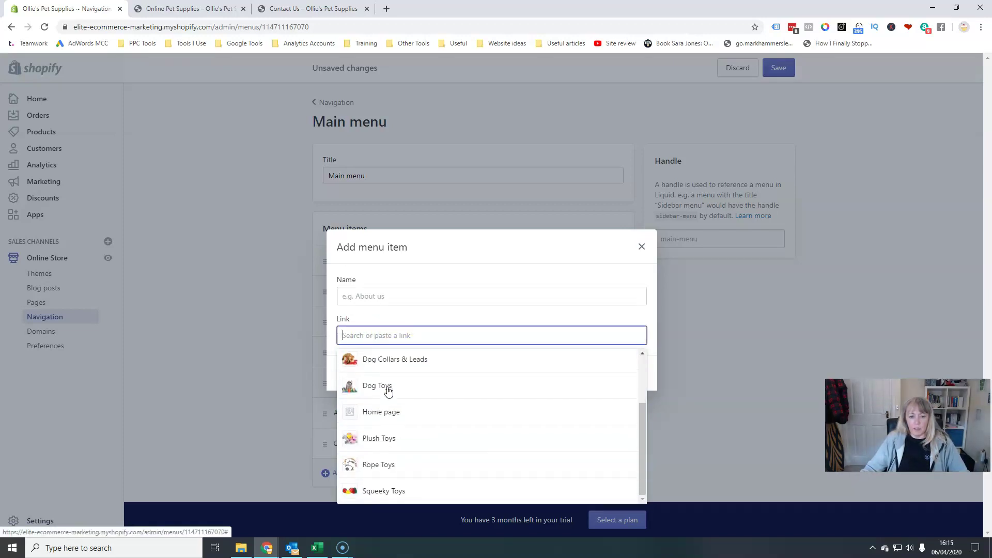
left_click(425, 383)
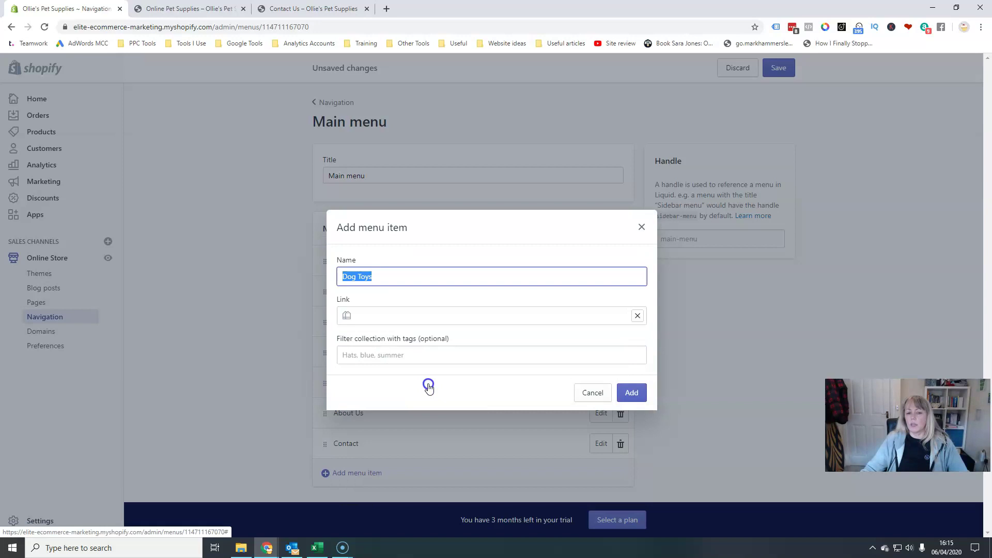
left_click(631, 393)
scroll(627, 395, "down", 1)
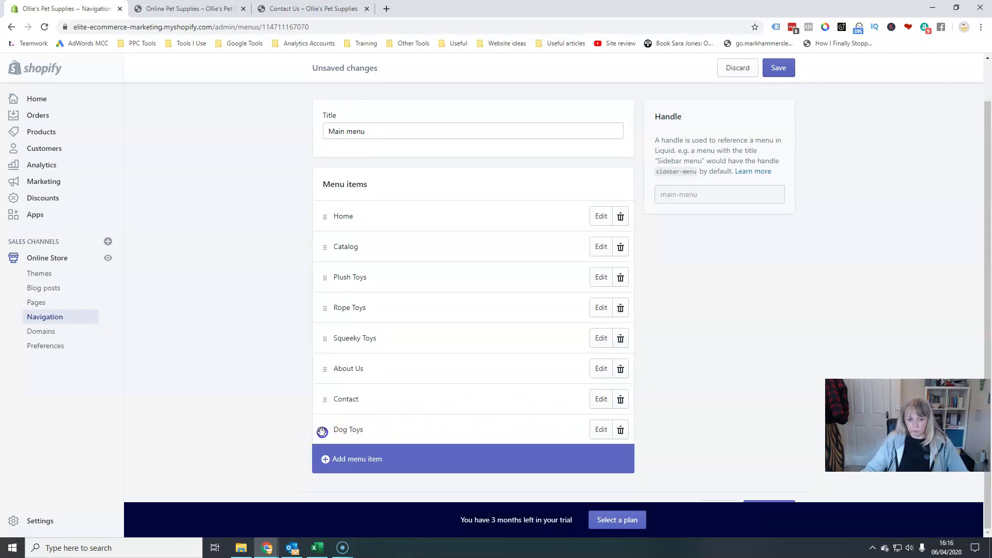
Step: Move Dog Toys below Catalog and nest Plush, Rope and Squeaky Toys beneath it
left_click_drag(322, 432, 321, 297)
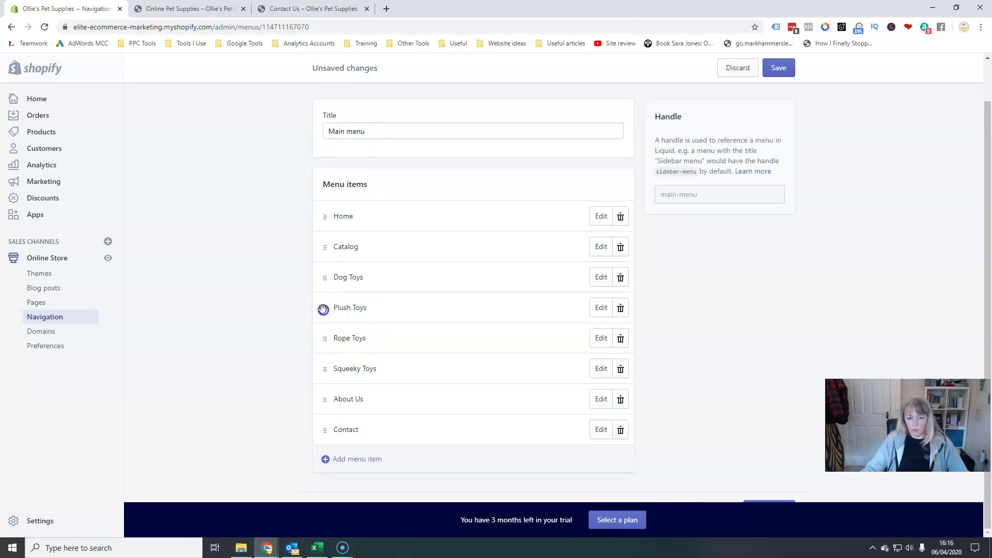
left_click_drag(323, 309, 360, 309)
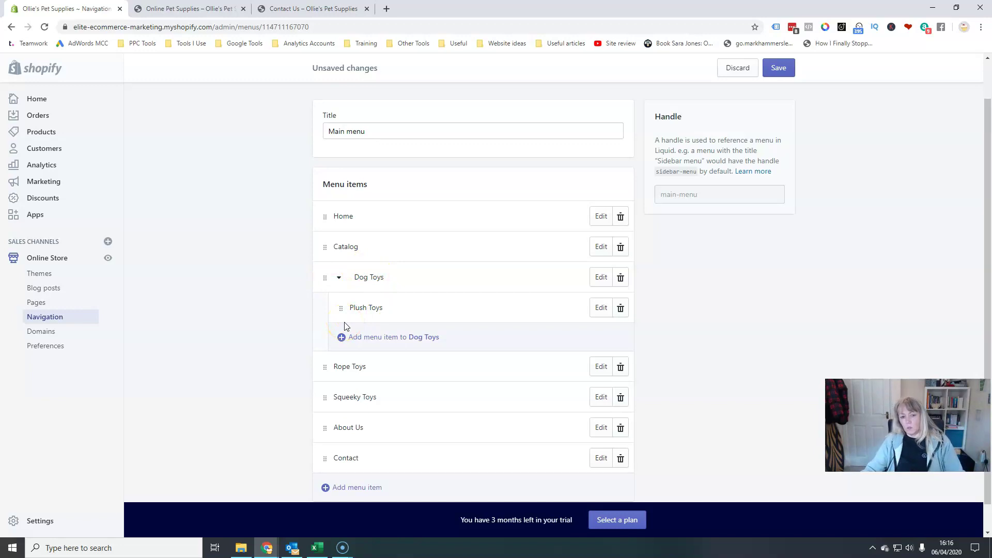
left_click(345, 340)
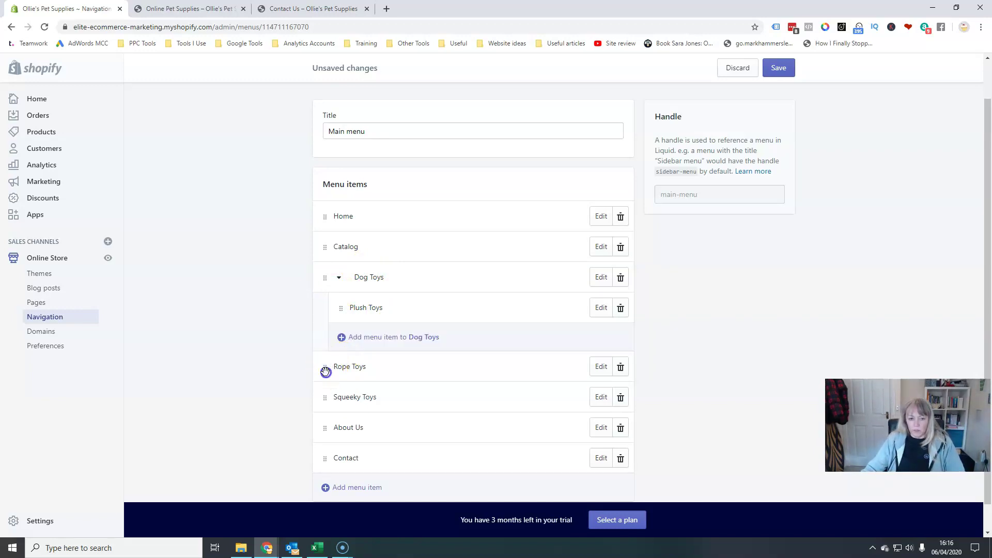
left_click_drag(326, 372, 428, 290)
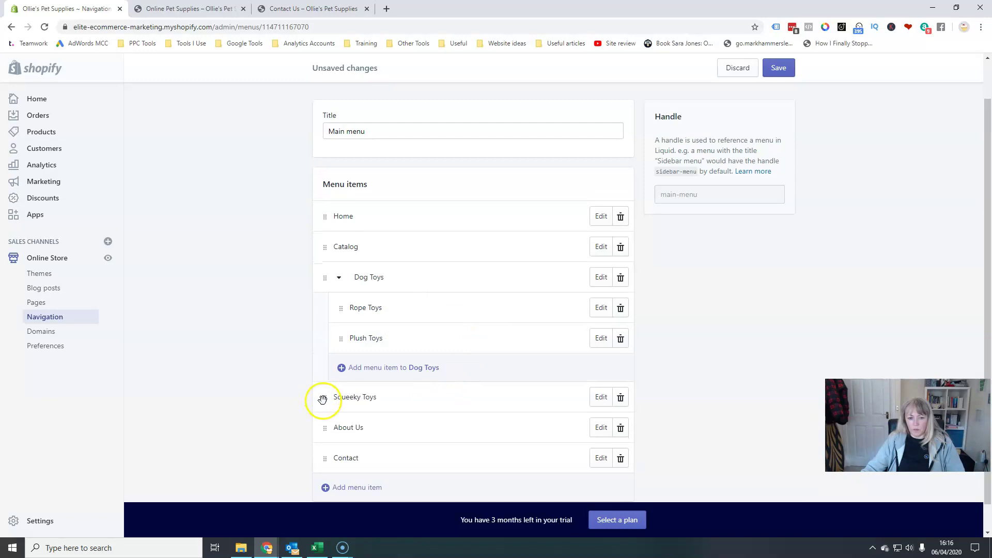
left_click_drag(325, 398, 372, 302)
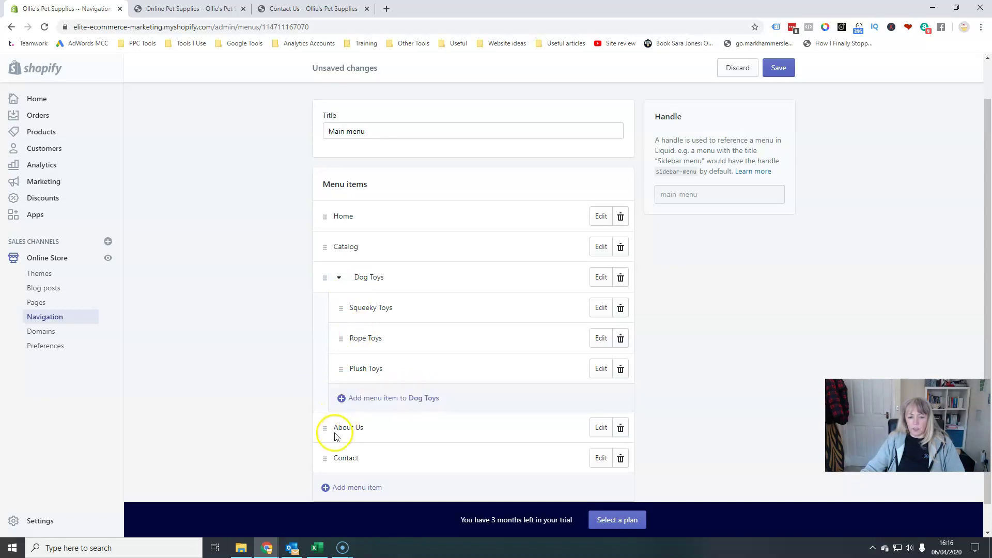
scroll(620, 424, "down", 1)
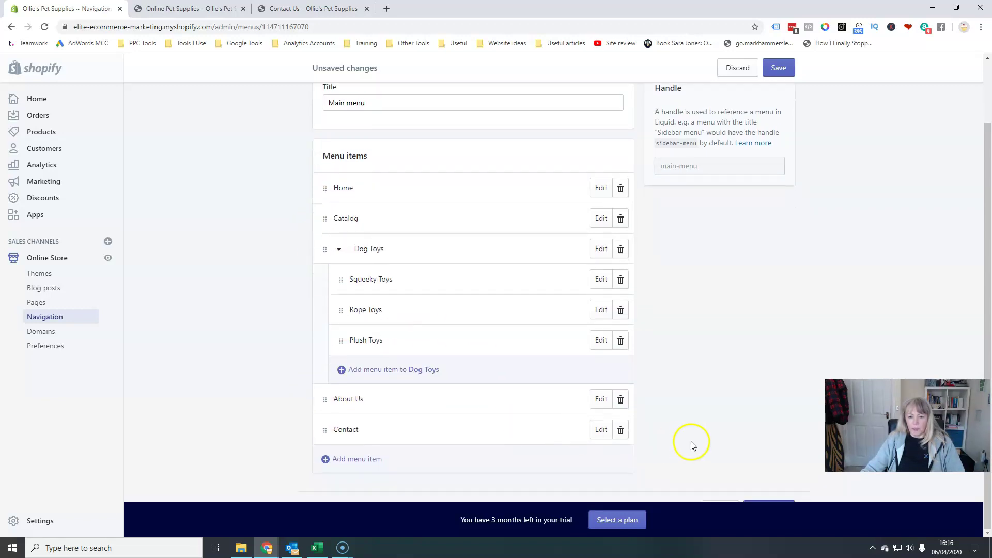
Step: Save the Main menu and reload the live storefront
left_click(774, 69)
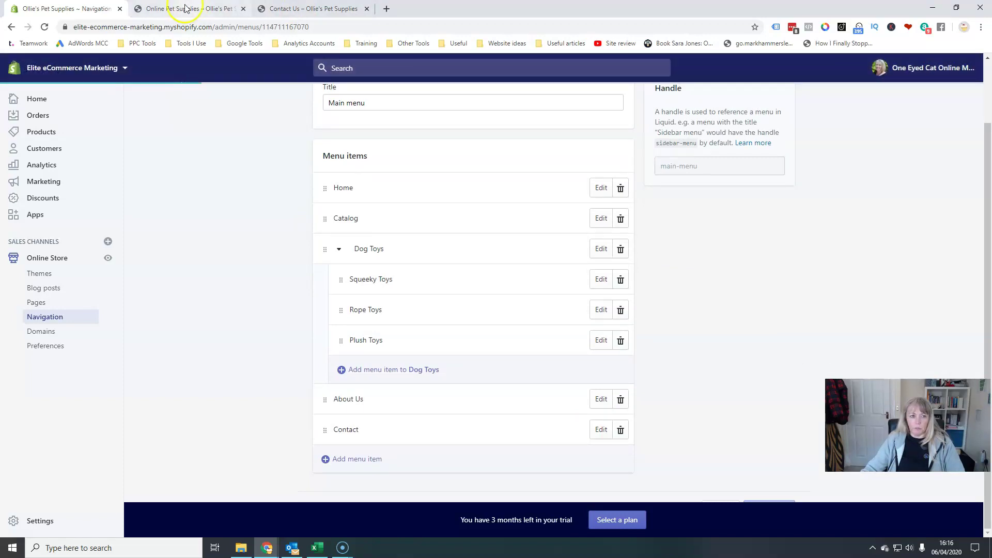
left_click(168, 7)
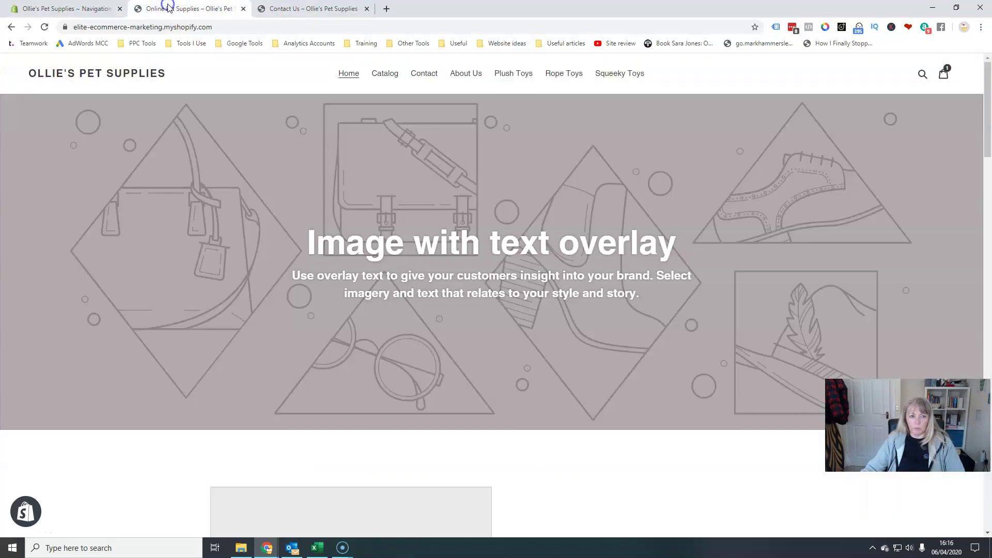
left_click(45, 27)
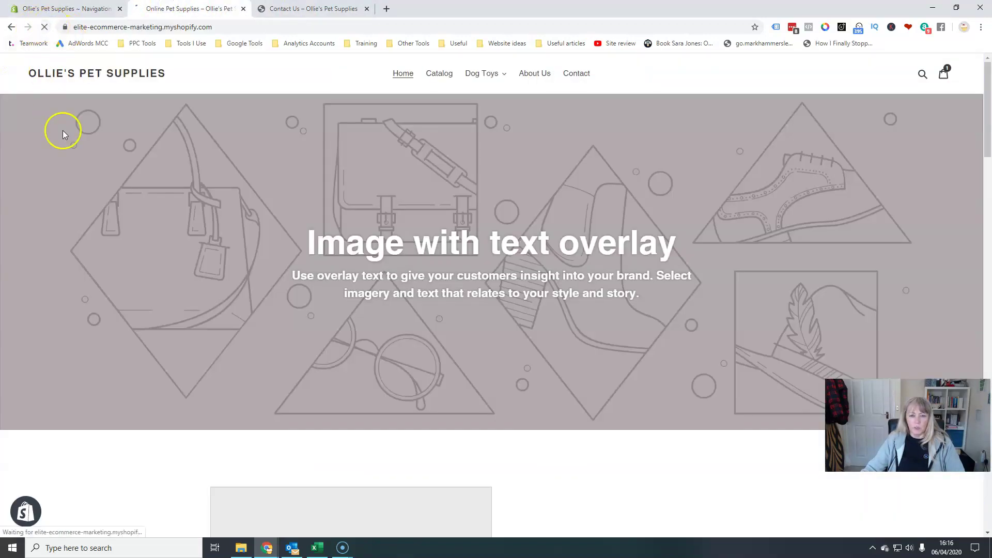
Step: Open the Dog Toys dropdown to check Squeaky, Rope and Plush Toys are listed
left_click(505, 79)
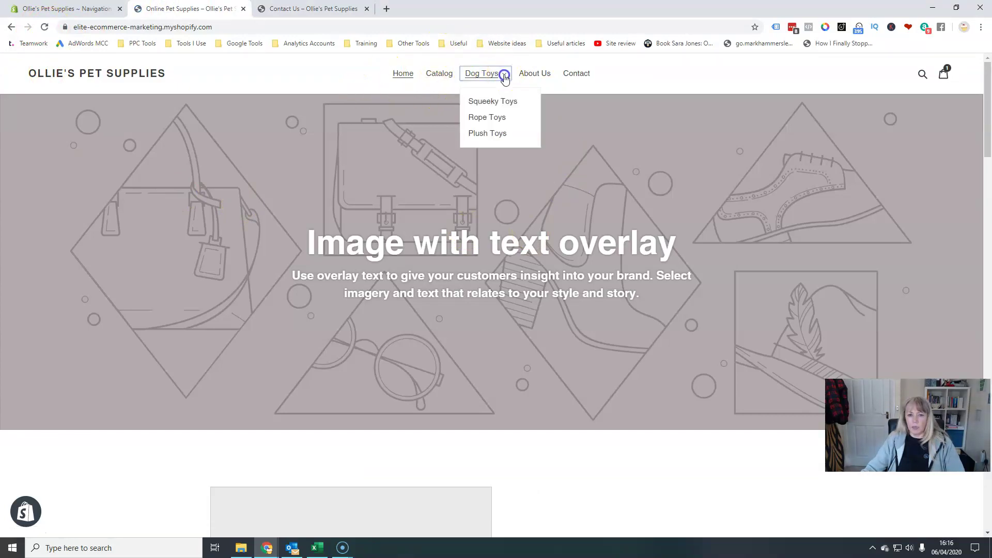
left_click(505, 78)
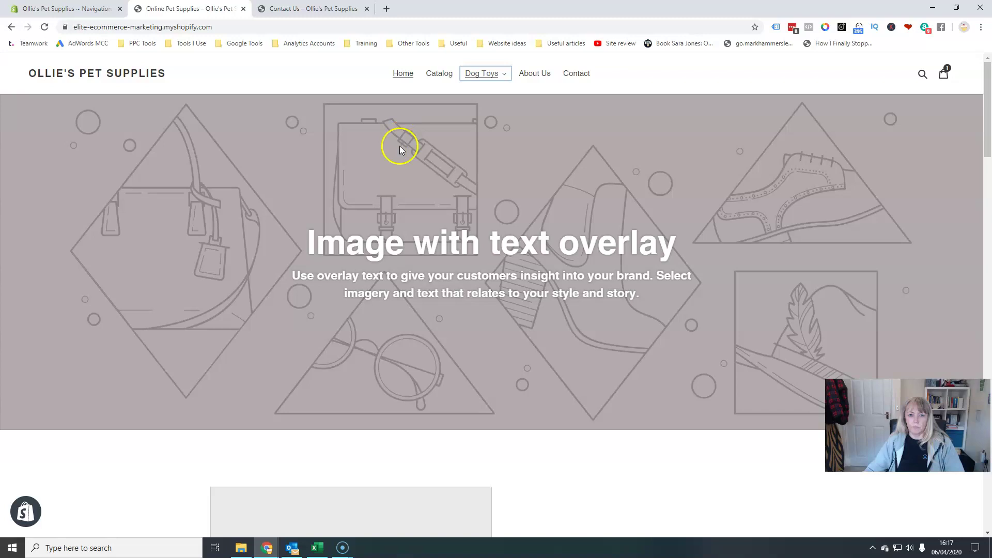
left_click(433, 88)
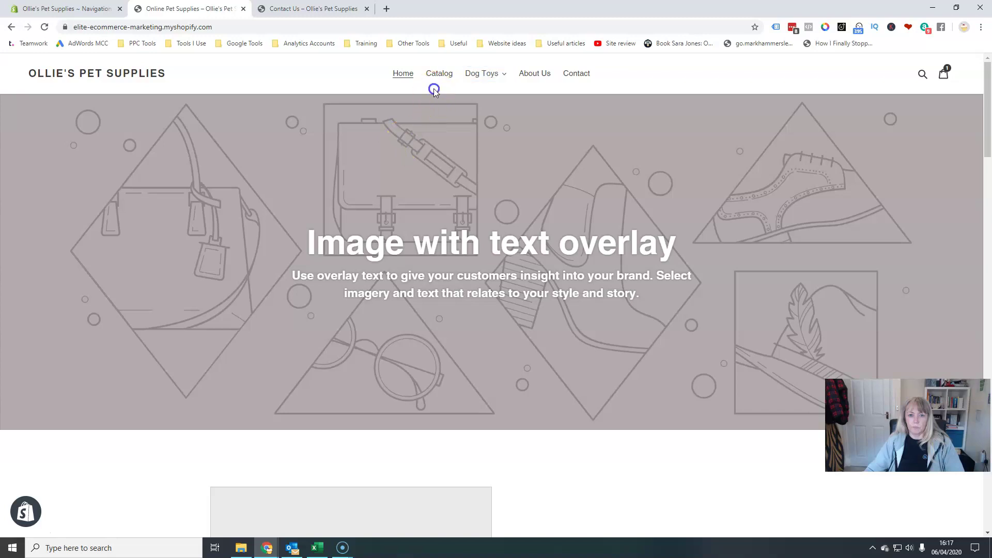
left_click(504, 75)
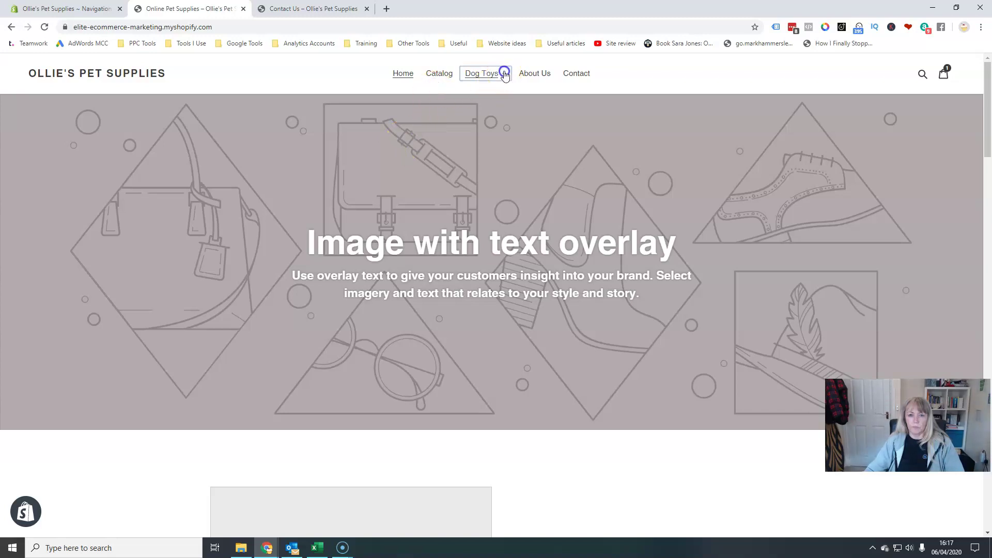
left_click(442, 102)
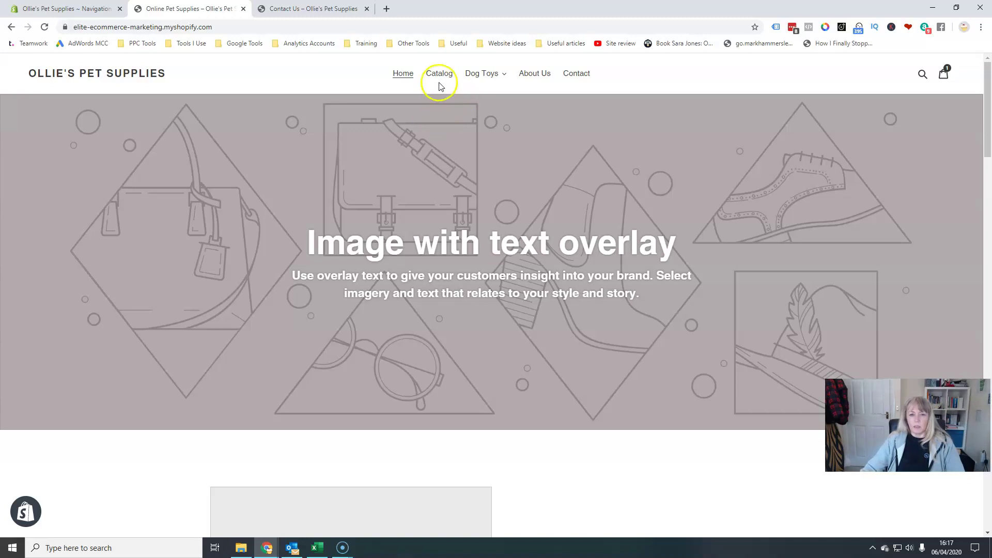
left_click(503, 76)
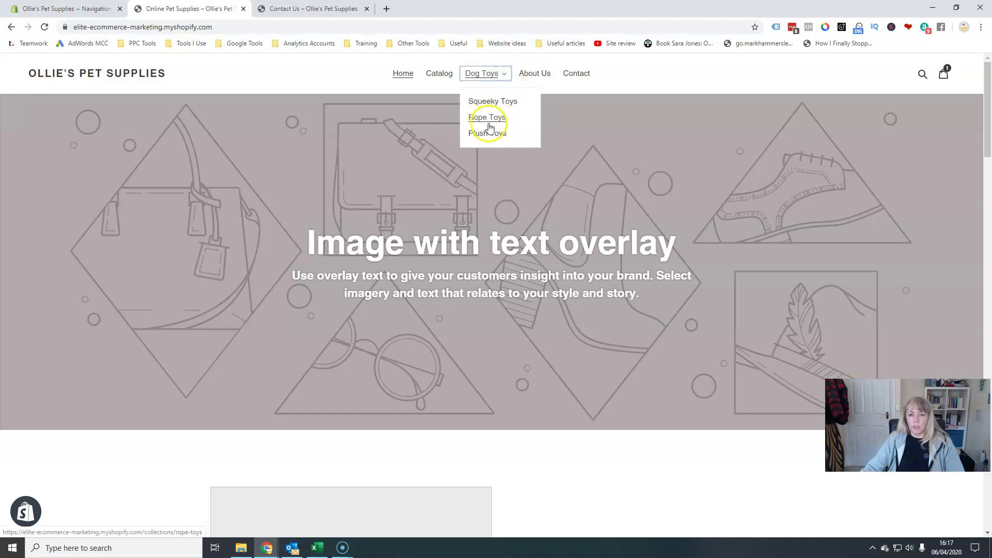
Step: View the Squeaky Toys collection page, then the Catalog page listing all 6 products
left_click(483, 103)
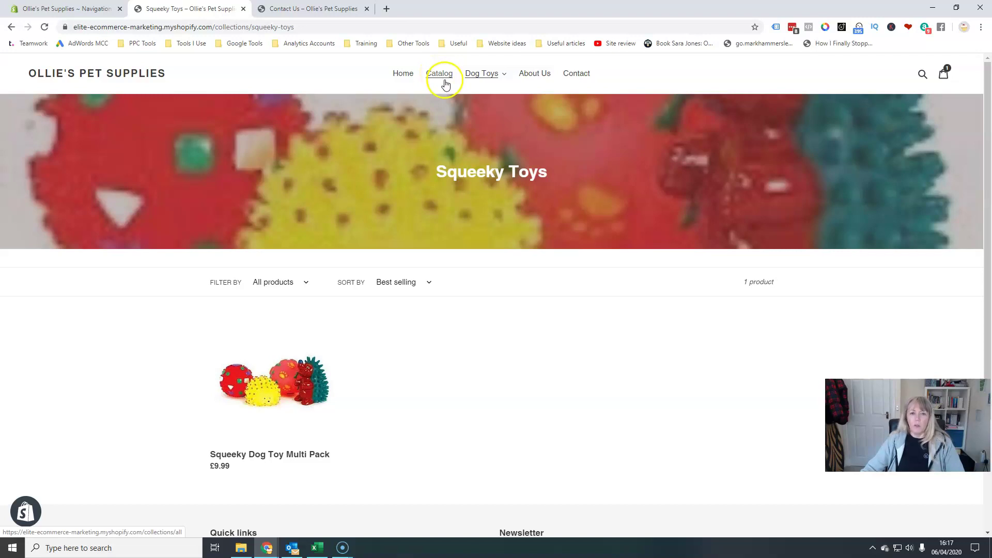
left_click(439, 75)
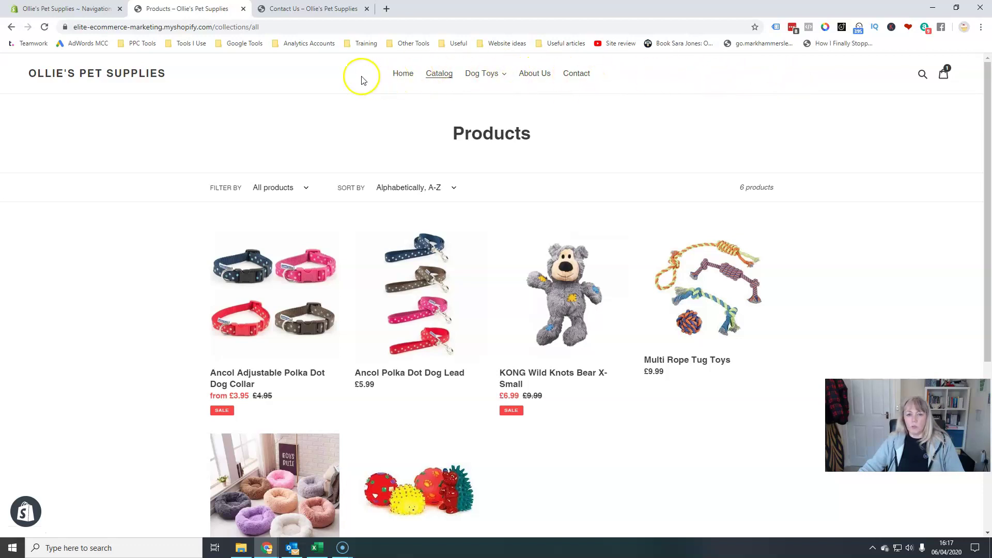
Step: Add a menu item linked to the Dog Collars & Leads collection
left_click(83, 9)
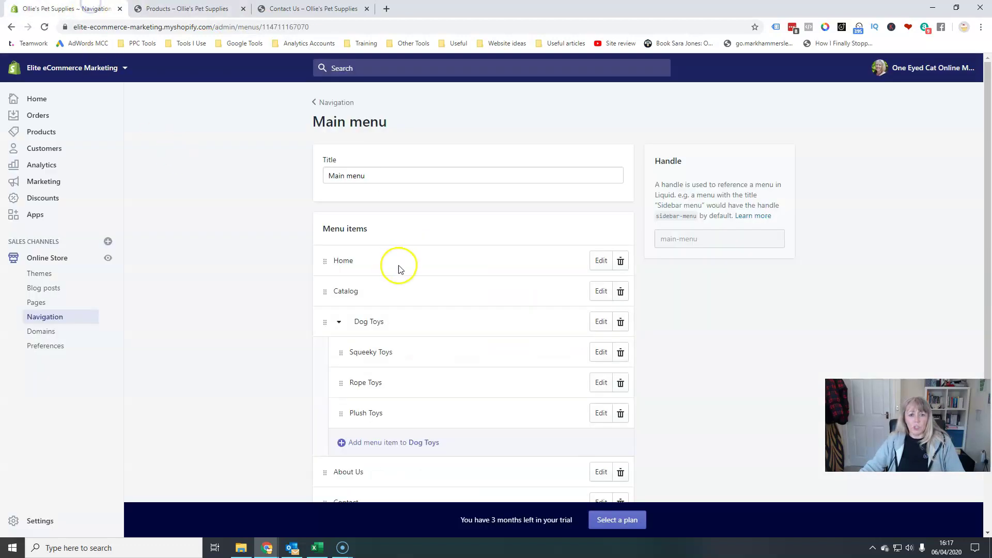
scroll(399, 269, "down", 2)
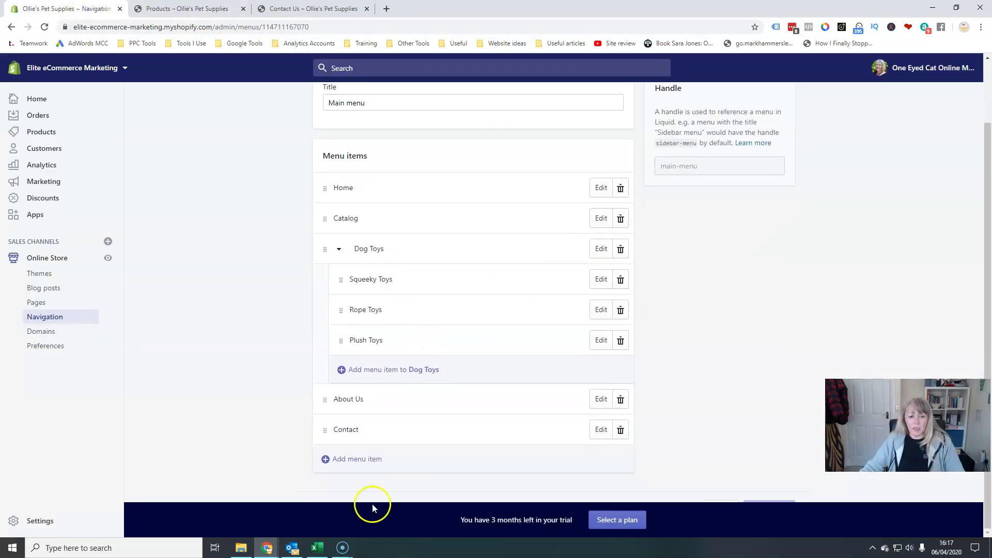
left_click(326, 463)
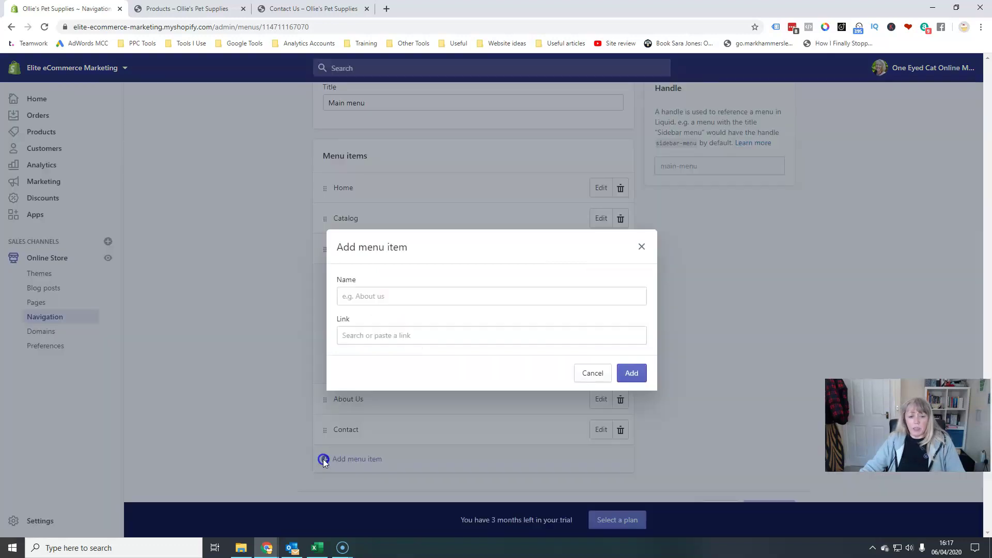
left_click(361, 336)
left_click(377, 207)
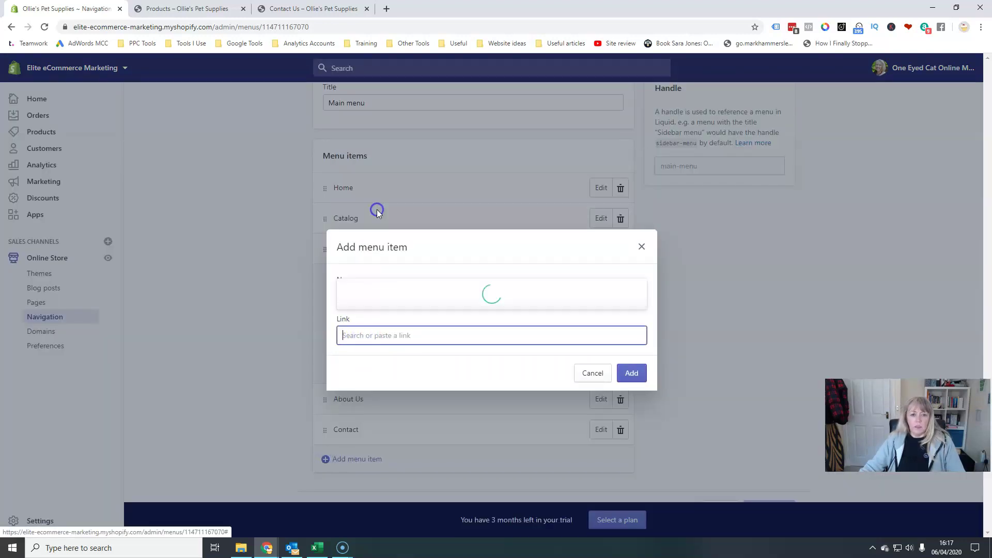
left_click(405, 242)
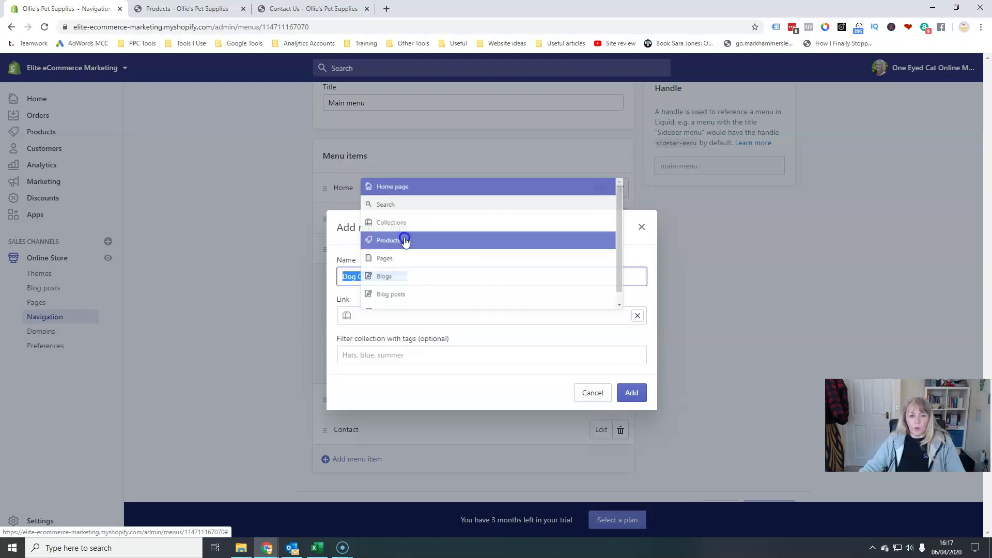
left_click(632, 393)
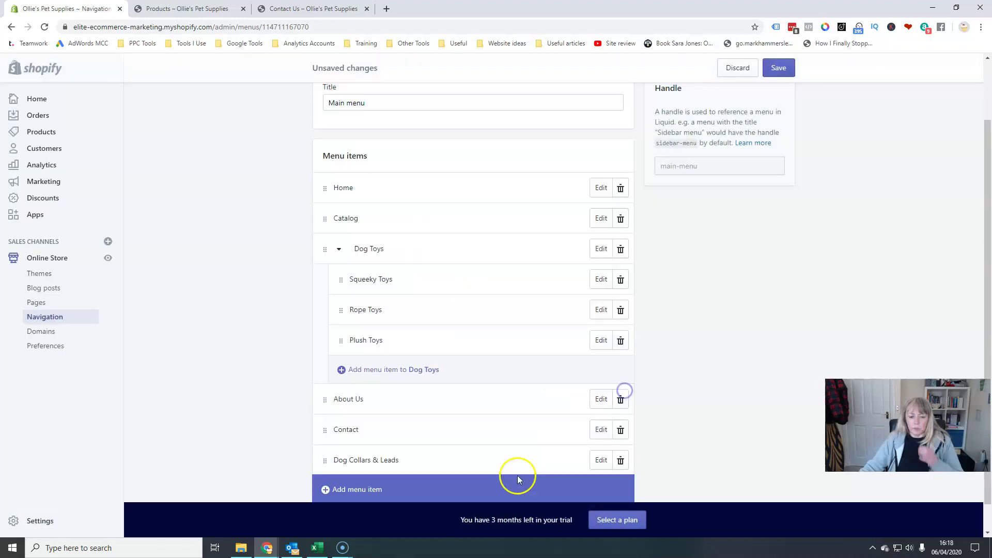
Step: Add a menu item linked to the Dog Beds collection
left_click(321, 486)
left_click(359, 336)
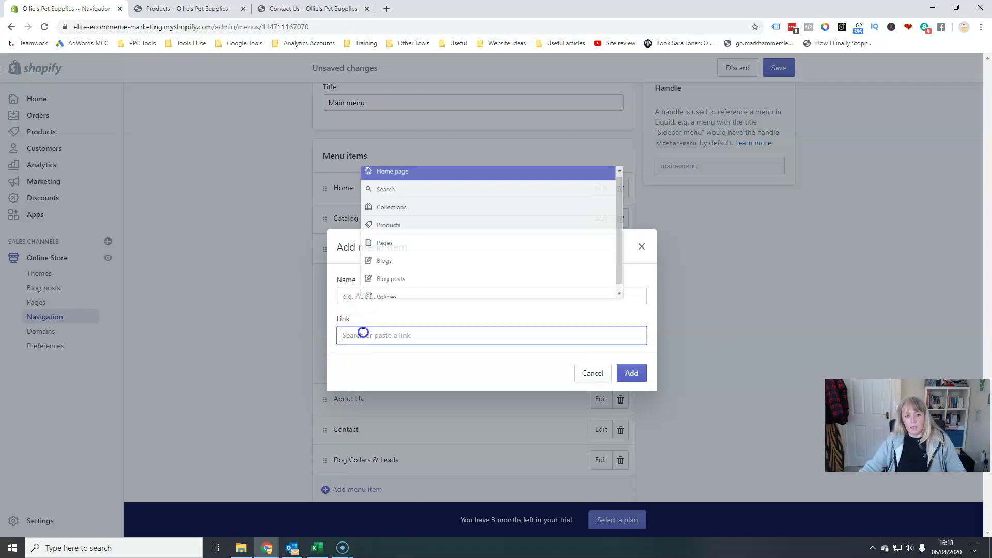
left_click(376, 192)
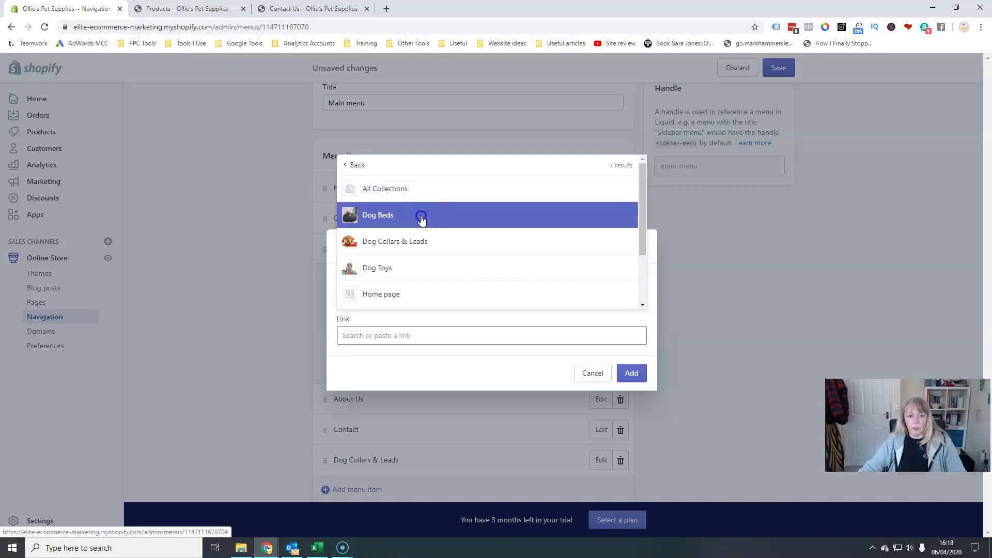
left_click(421, 215)
left_click(632, 392)
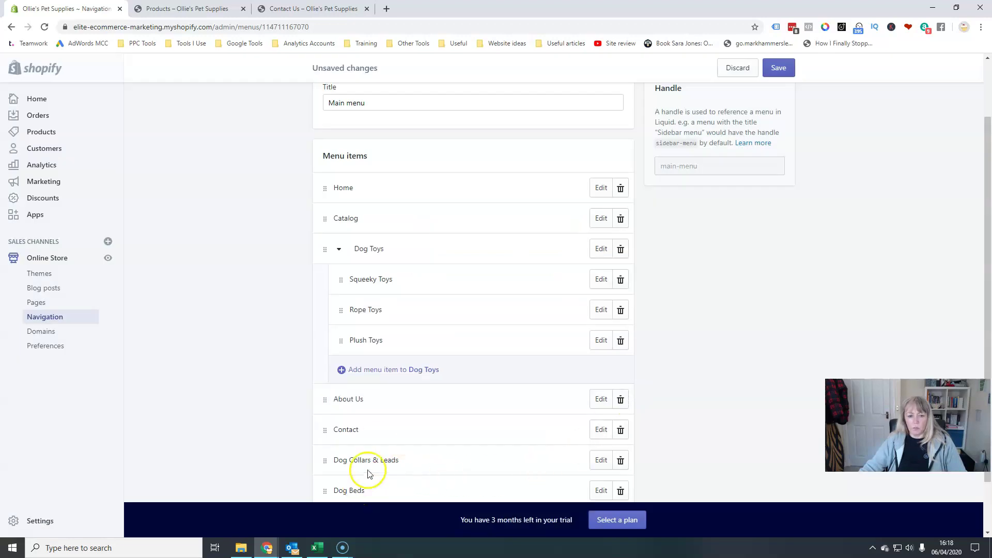
scroll(377, 443, "down", 1)
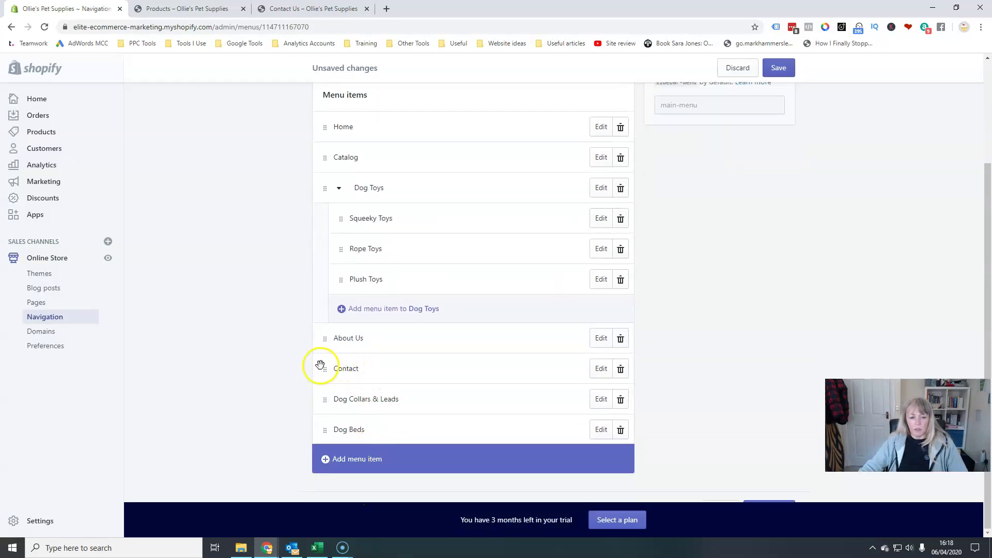
Step: Move Contact to the end with About Us above it, delete Catalog, and save the menu
left_click_drag(320, 366, 317, 453)
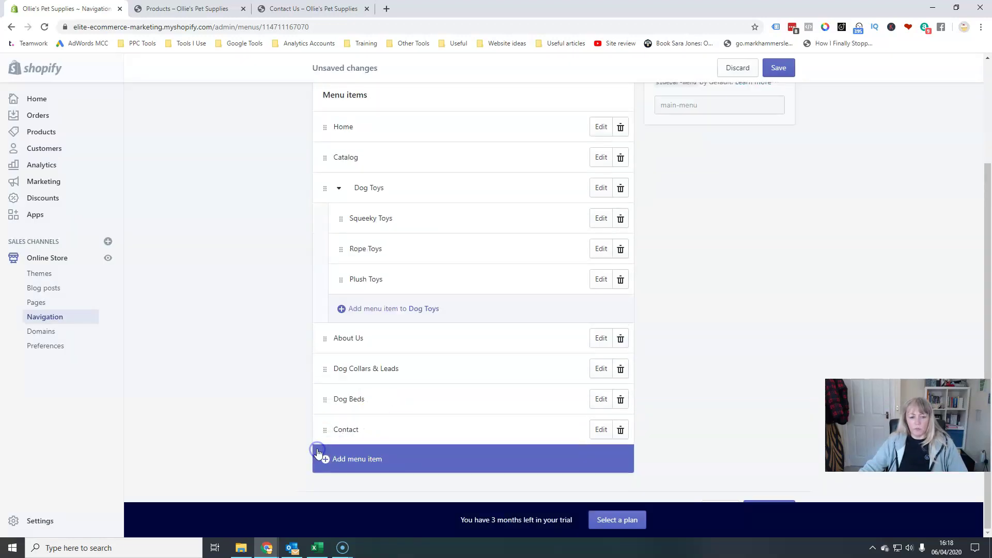
left_click_drag(326, 337, 313, 415)
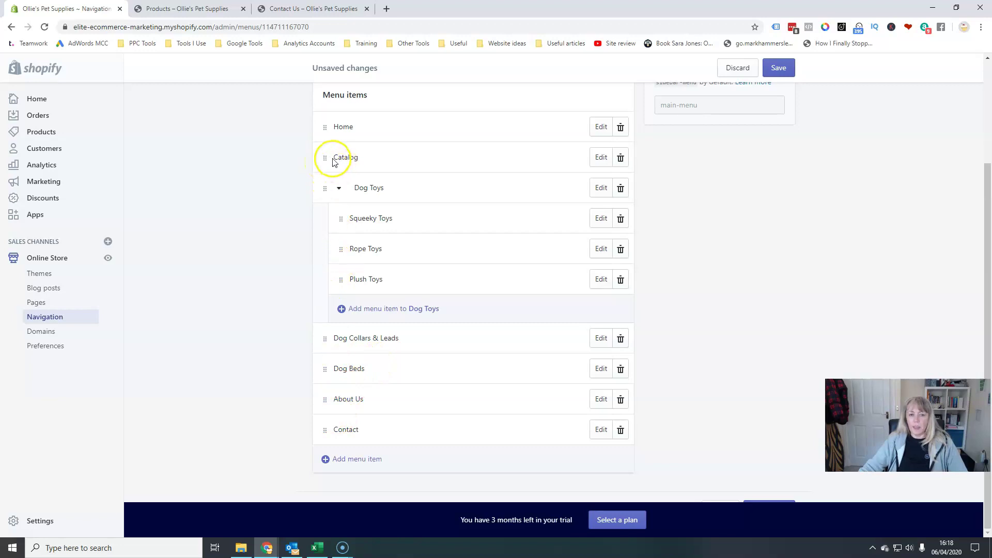
left_click(621, 157)
left_click(626, 188)
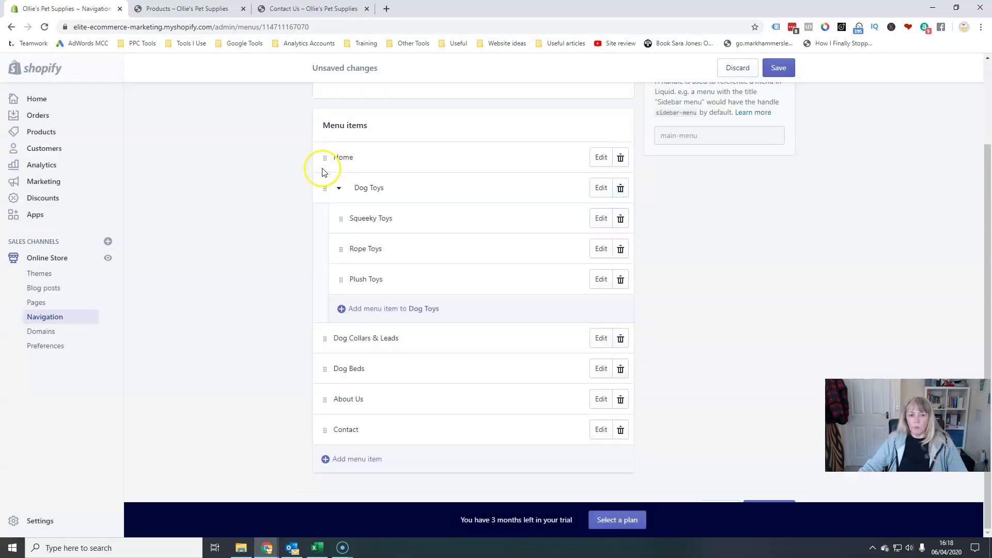
left_click(780, 69)
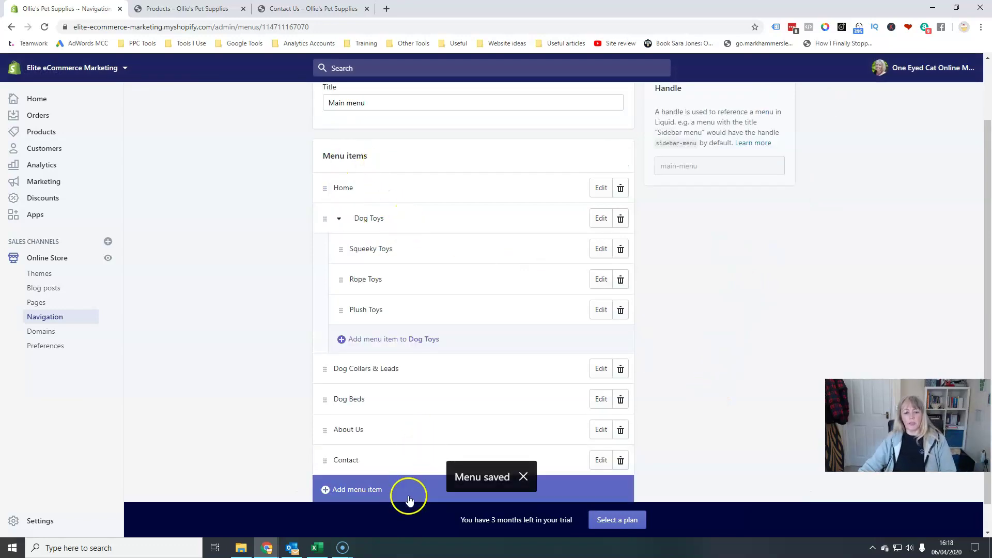
Step: Reload the storefront and open the Dog Beds and Dog Collars & Leads collection pages
left_click(166, 10)
key("F5")
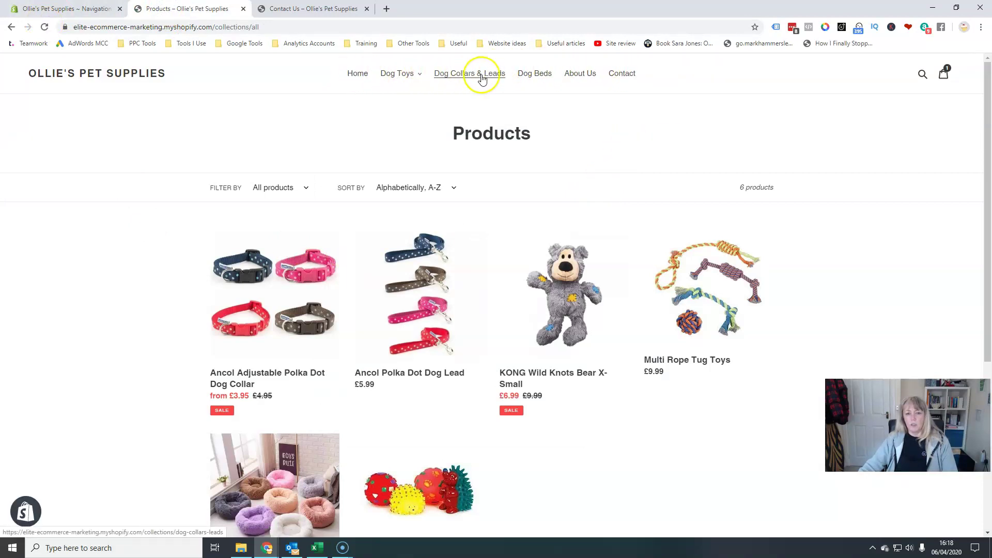
left_click(543, 77)
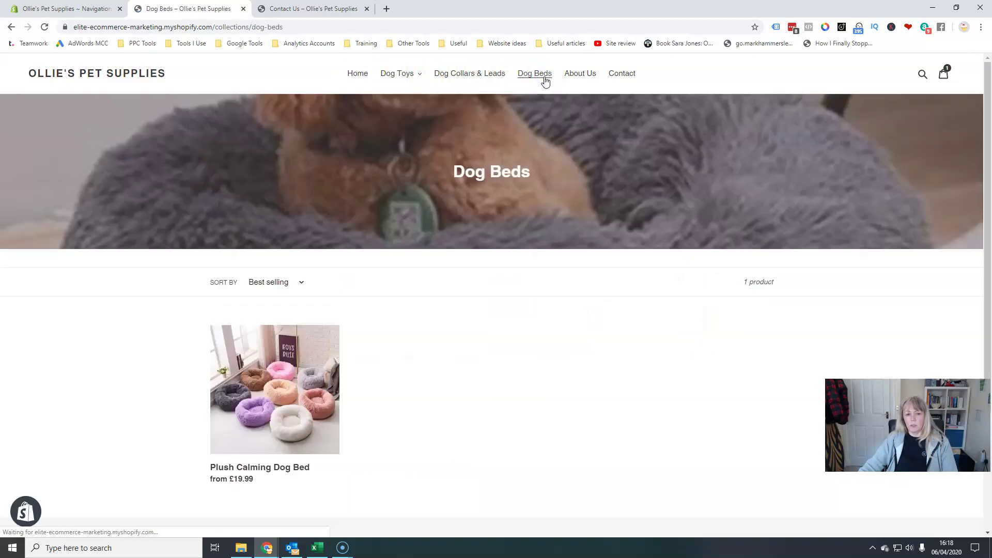
left_click(479, 72)
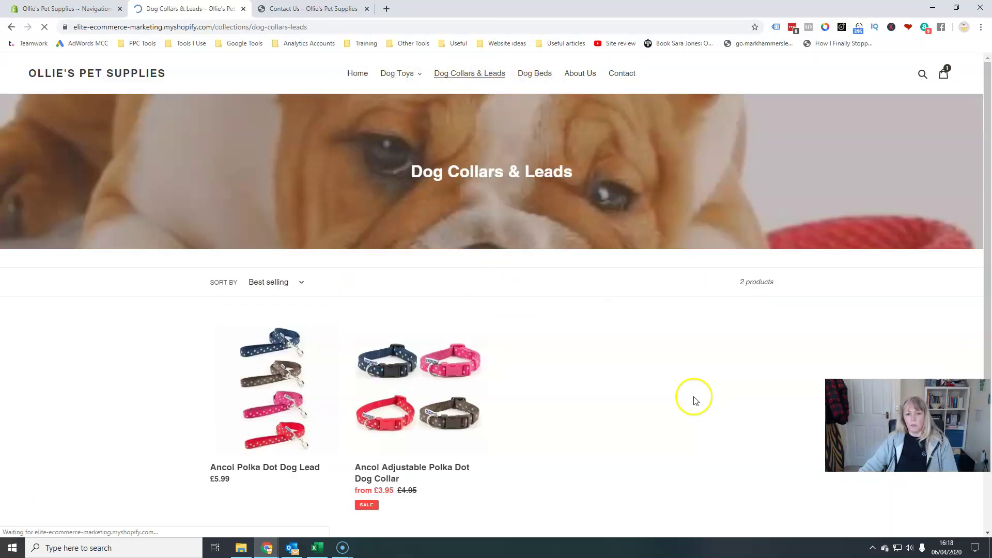
Step: Open the Rope Toys and then Plush Toys collection pages from the Dog Toys dropdown
left_click(399, 74)
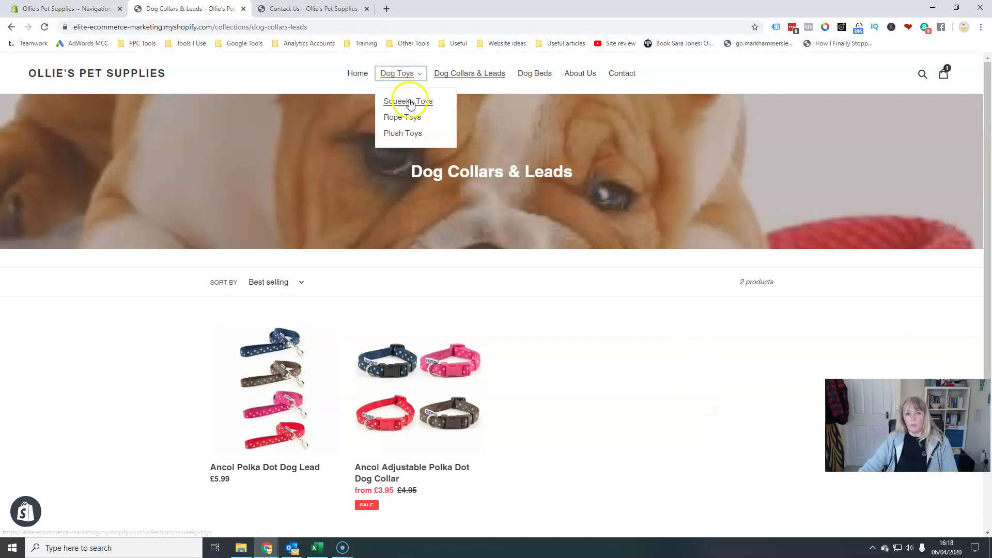
left_click(405, 117)
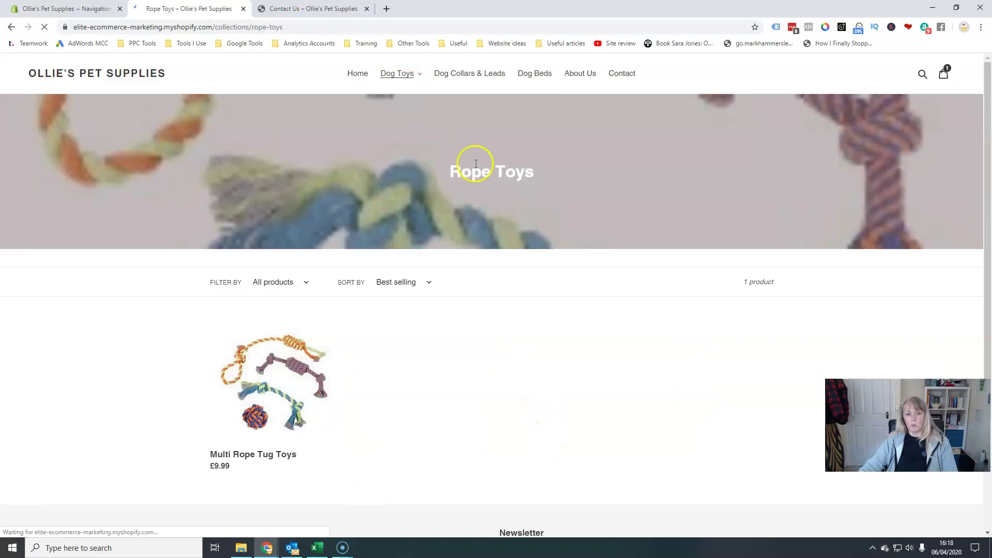
left_click(394, 73)
left_click(402, 132)
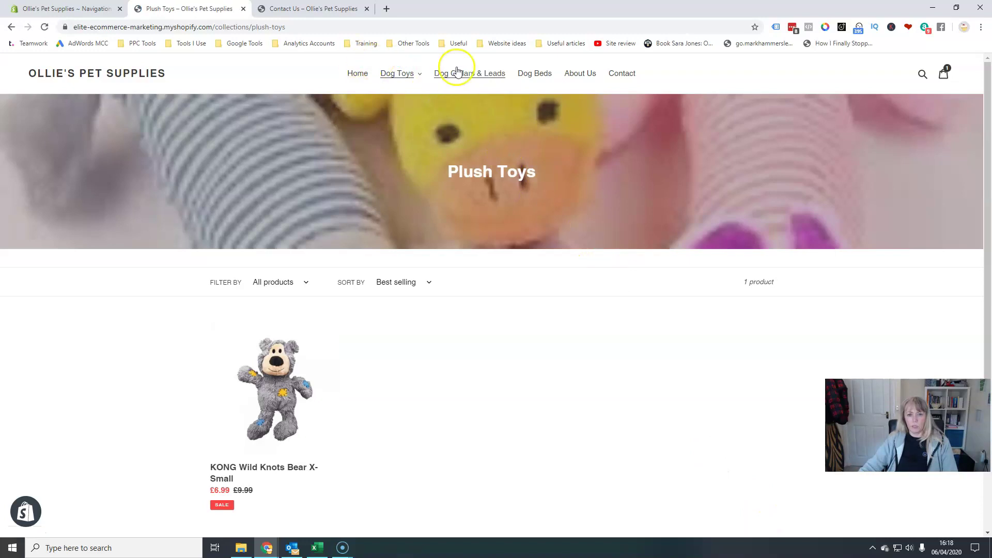
scroll(575, 432, "down", 4)
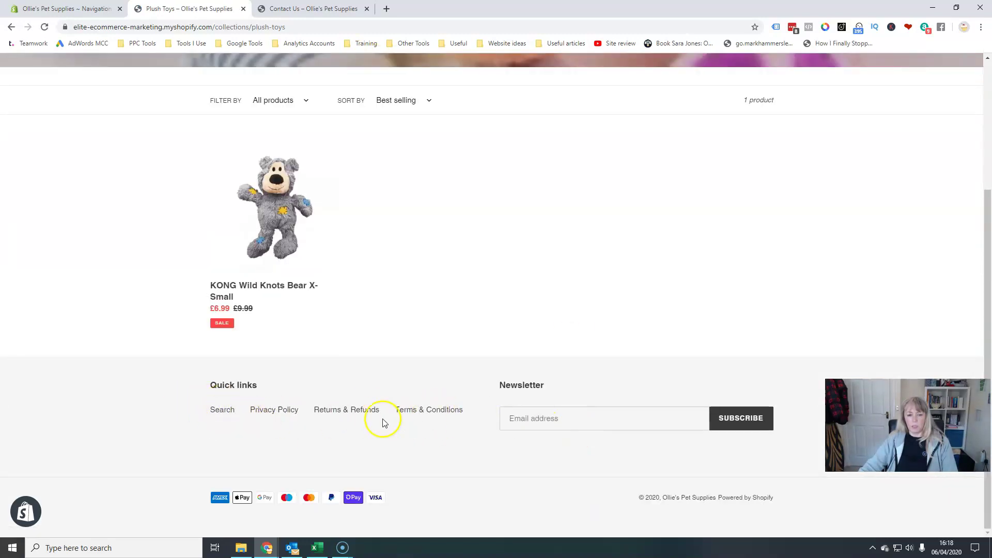
scroll(588, 418, "up", 4)
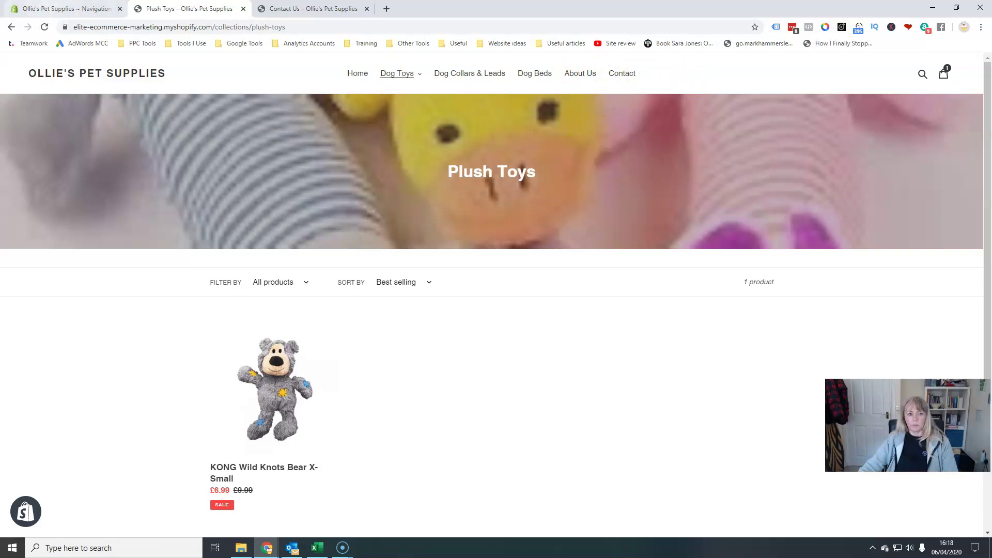
Step: Add a new main menu item that links to the News blog
left_click(60, 11)
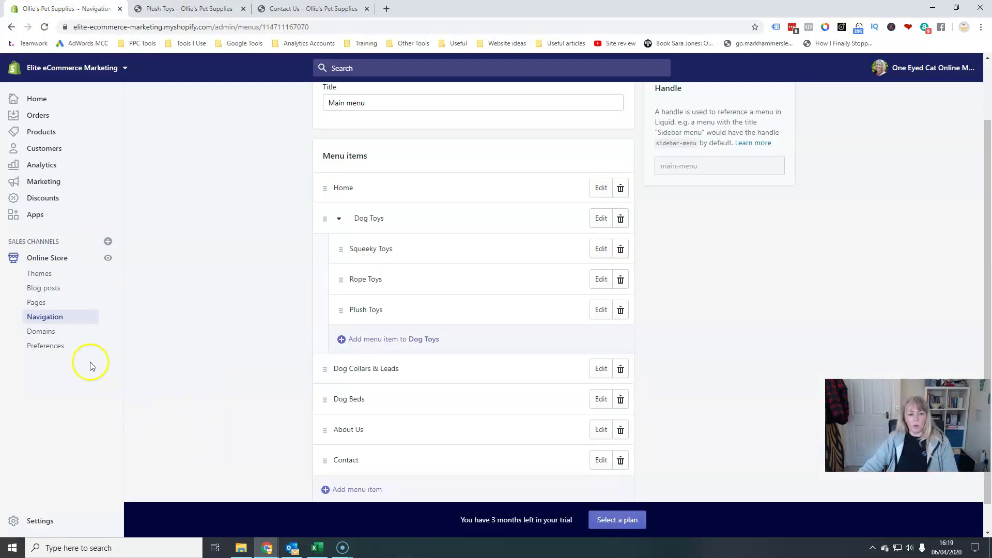
scroll(388, 393, "down", 1)
left_click(359, 459)
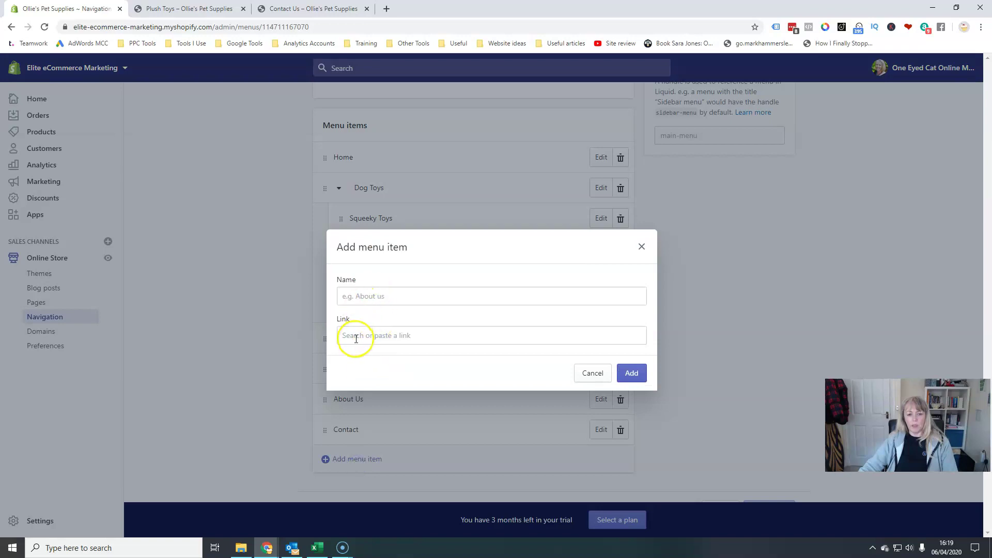
left_click(352, 291)
left_click(368, 335)
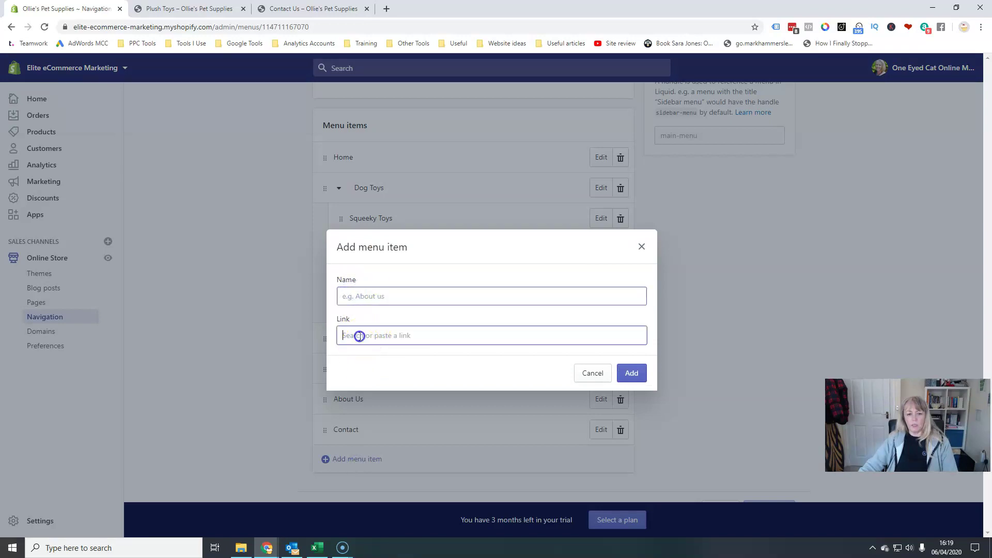
left_click(366, 272)
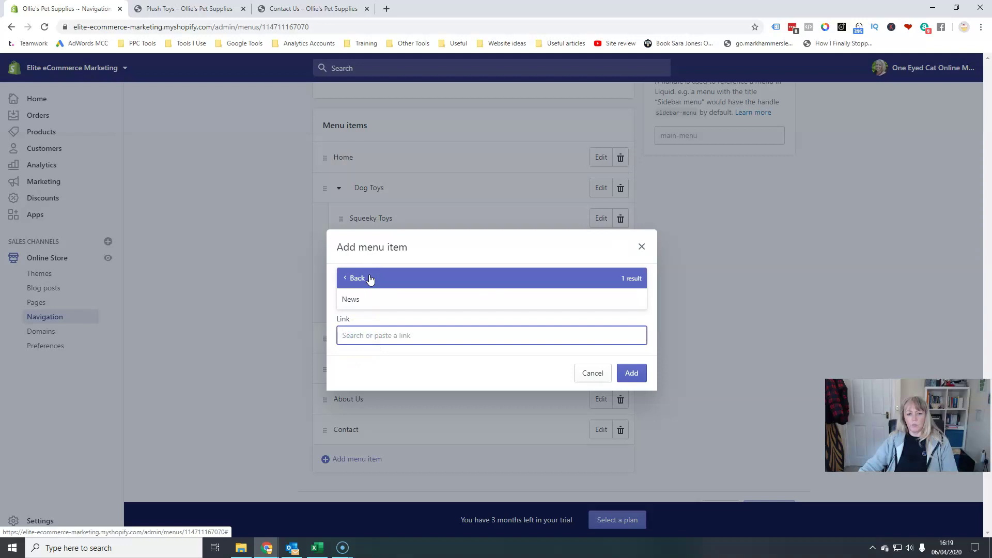
left_click(367, 300)
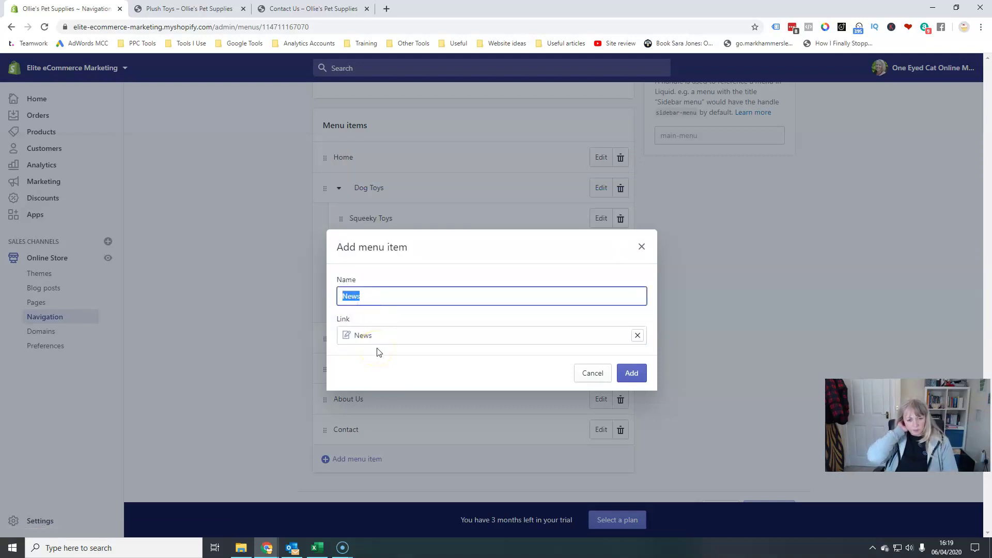
Step: Name the new menu item 'Blog', add it to the main menu, and save
type("Blog")
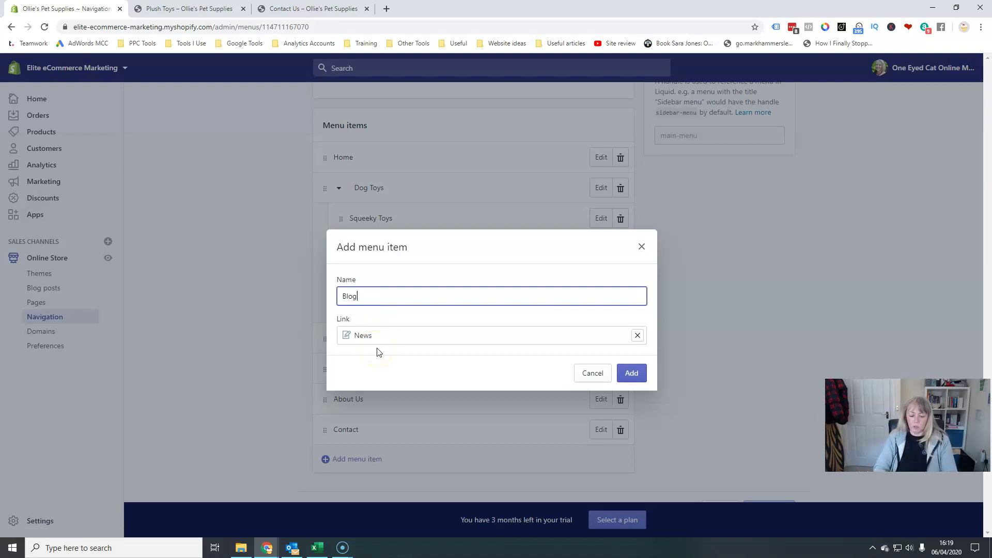
left_click(329, 305)
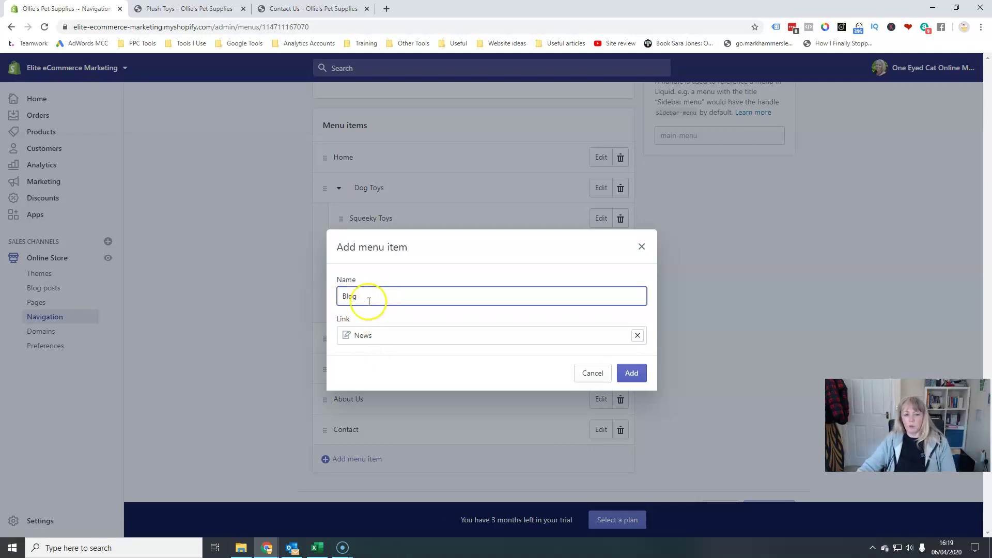
left_click(646, 375)
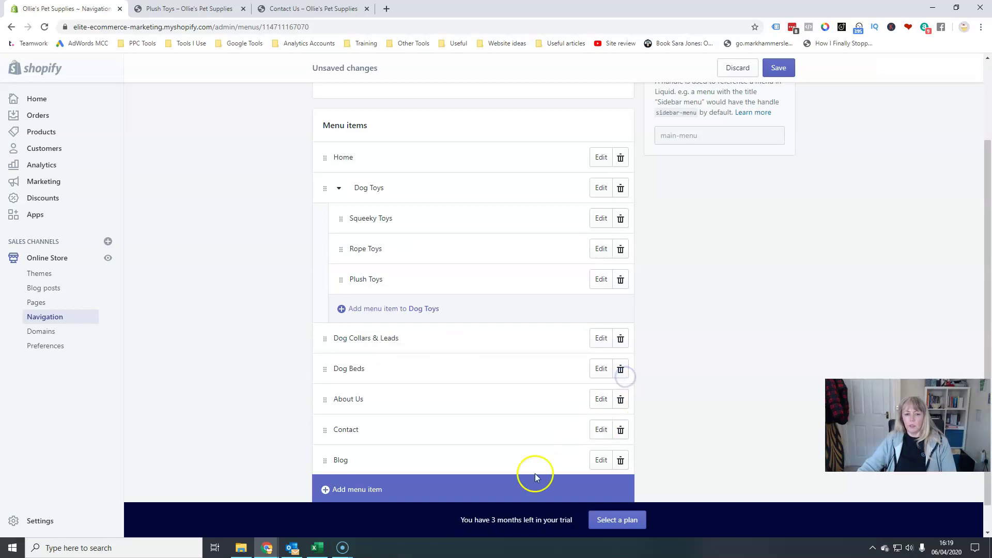
scroll(421, 465, "down", 1)
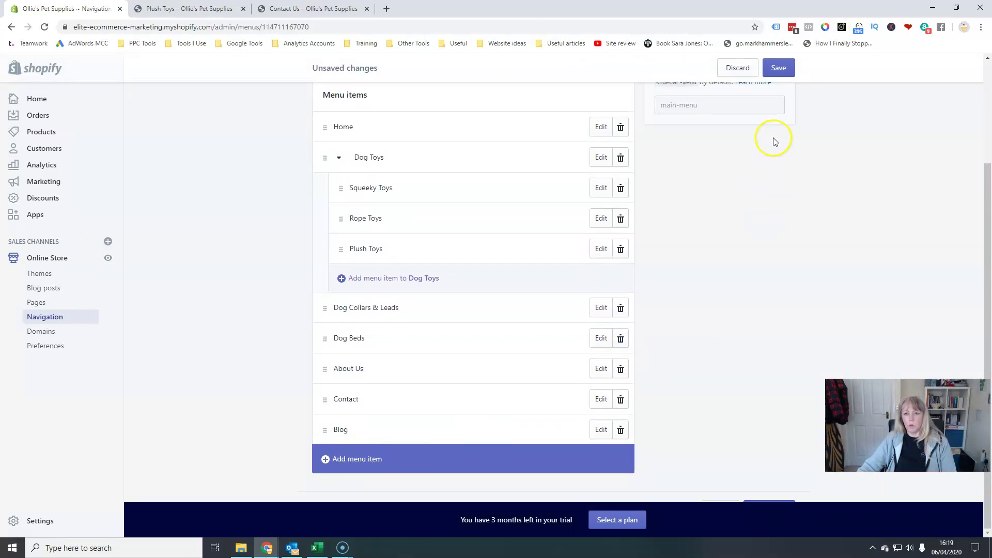
left_click(778, 67)
Step: Reload the storefront, follow the new Blog link to the News blog, then return to the menu editor
left_click(188, 8)
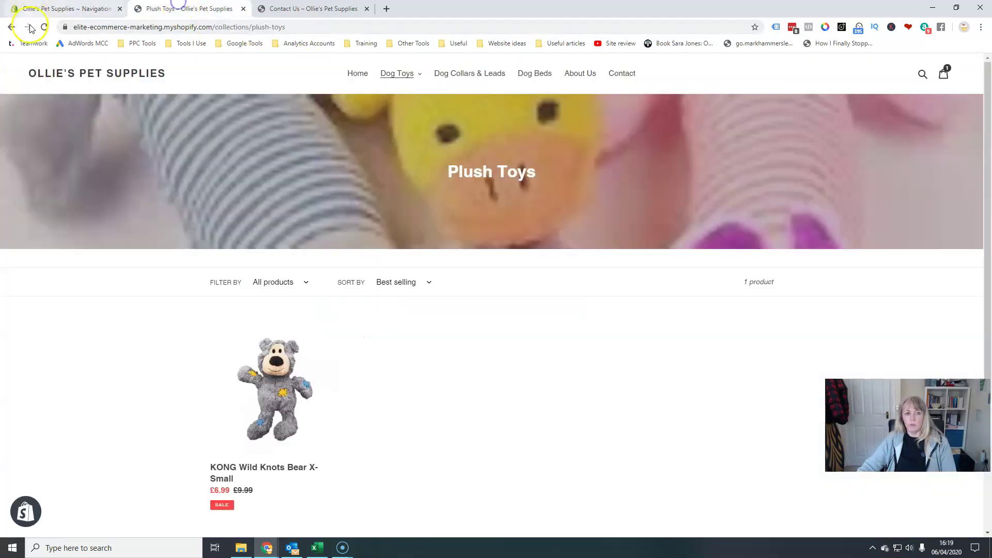
left_click(46, 27)
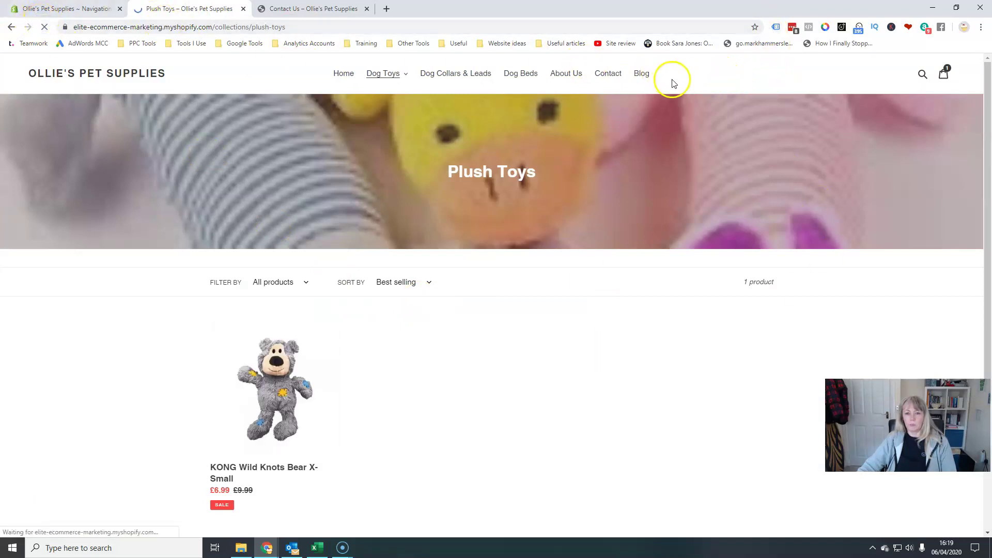
left_click(643, 76)
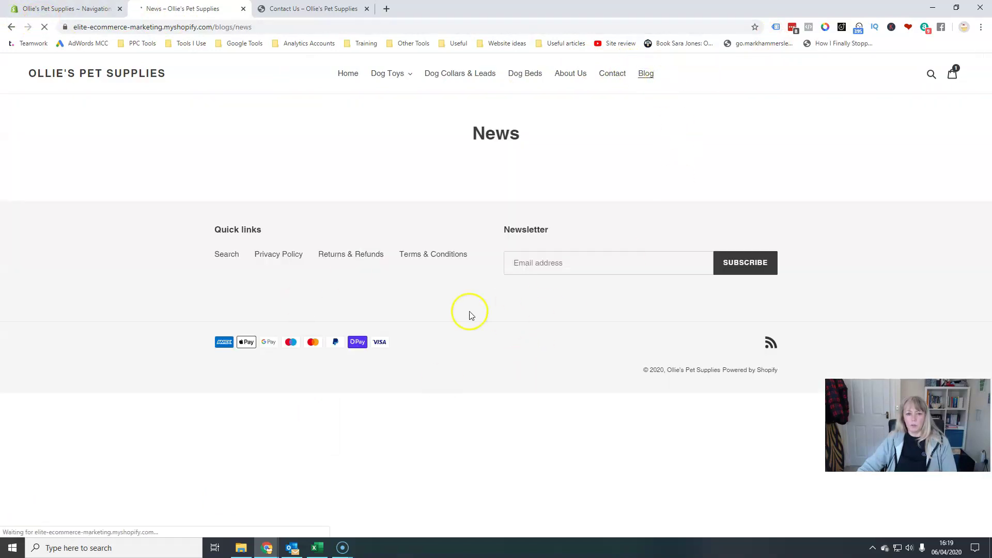
left_click(57, 9)
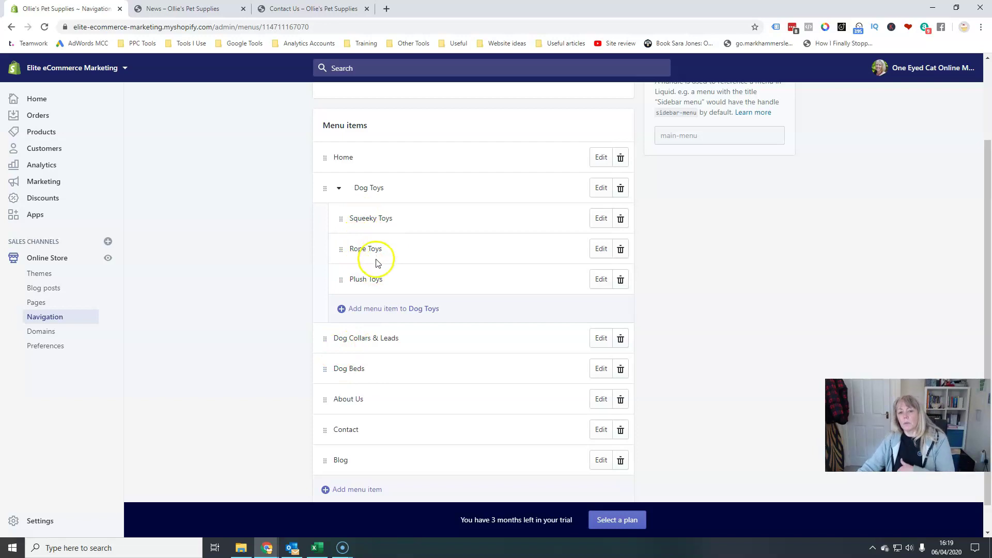
Step: Drag Plush Toys to nest under Rope Toys within Dog Toys, and save the main menu
left_click(340, 312)
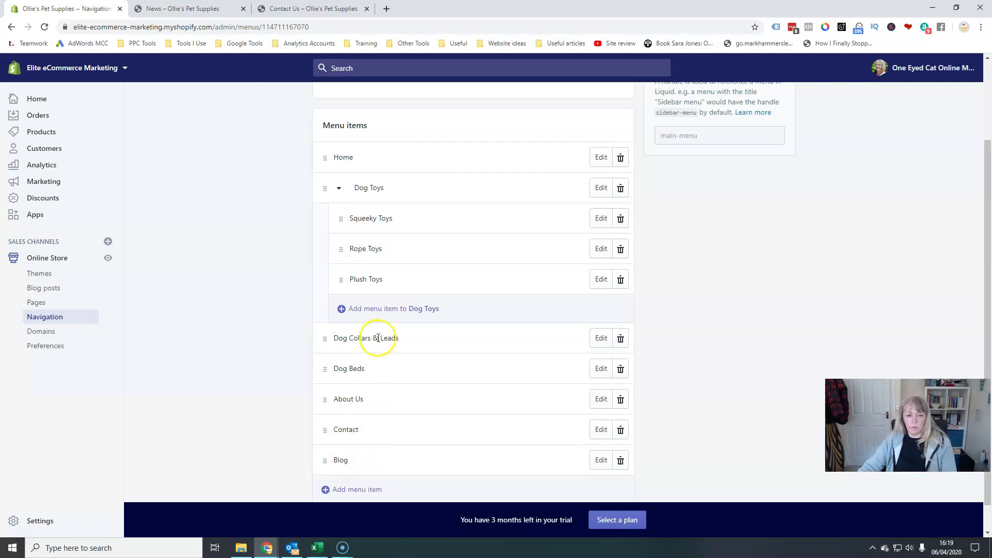
left_click_drag(341, 281, 400, 279)
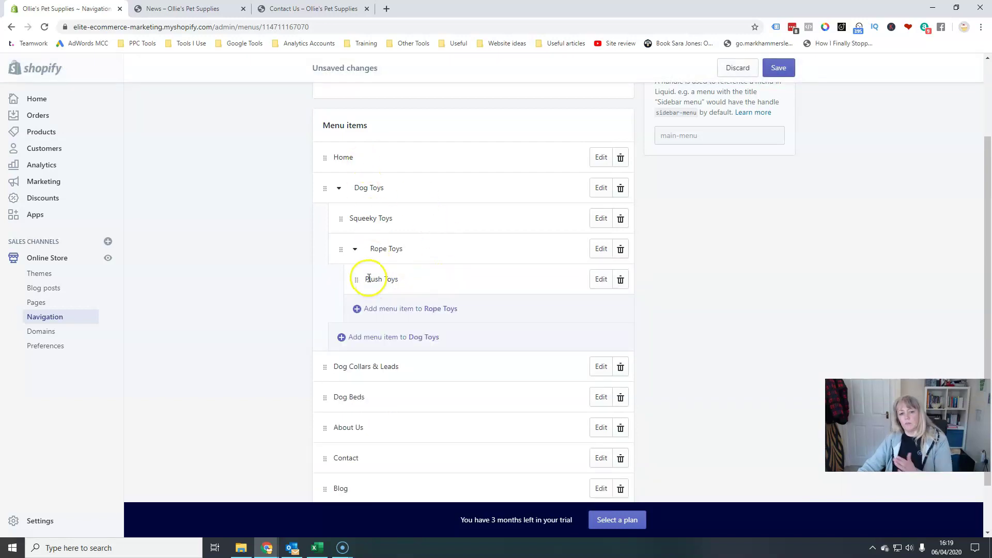
left_click(779, 70)
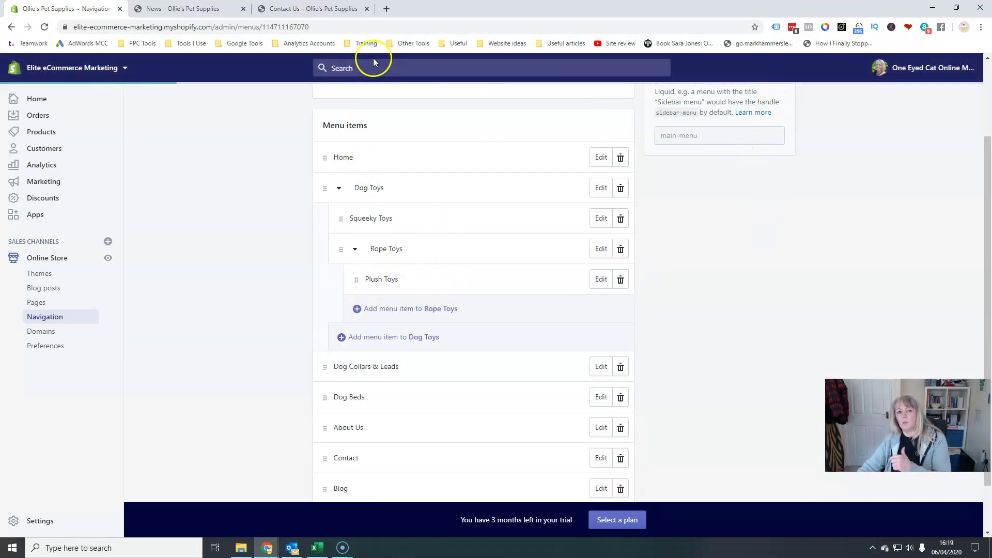
left_click(195, 7)
Step: Reload the storefront, show the Dog Toys dropdown with Plush Toys under Rope Toys, and open Rope Toys
left_click(45, 29)
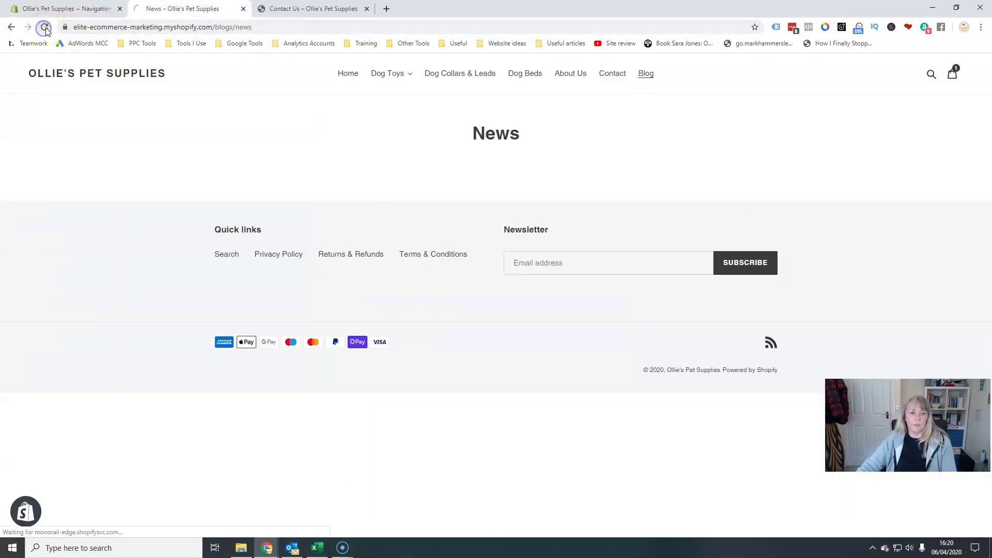
left_click(409, 78)
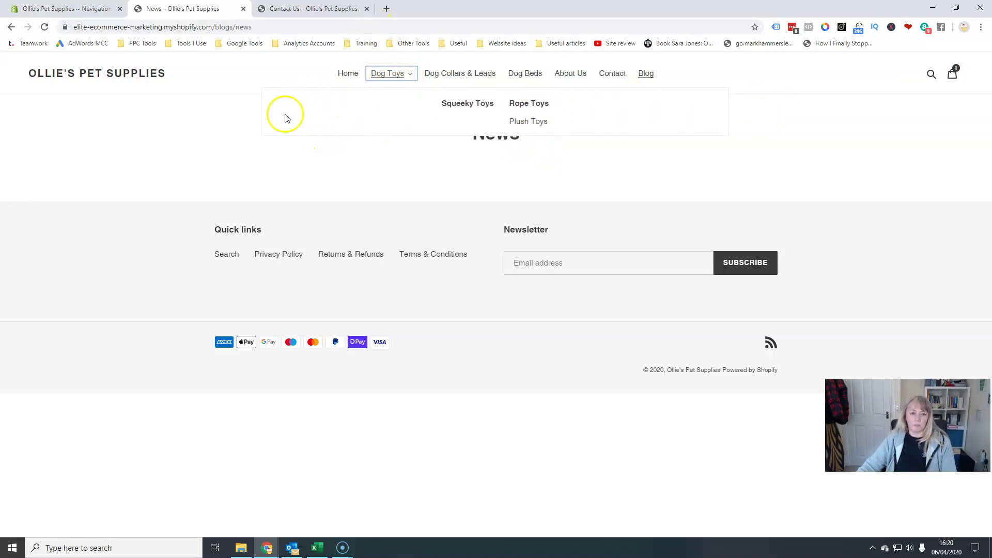
left_click(412, 76)
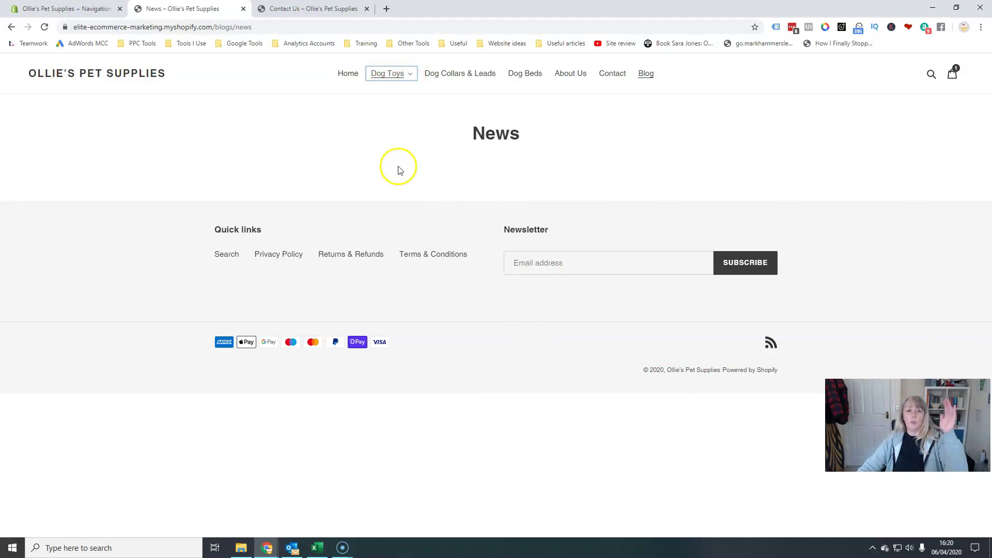
left_click(410, 76)
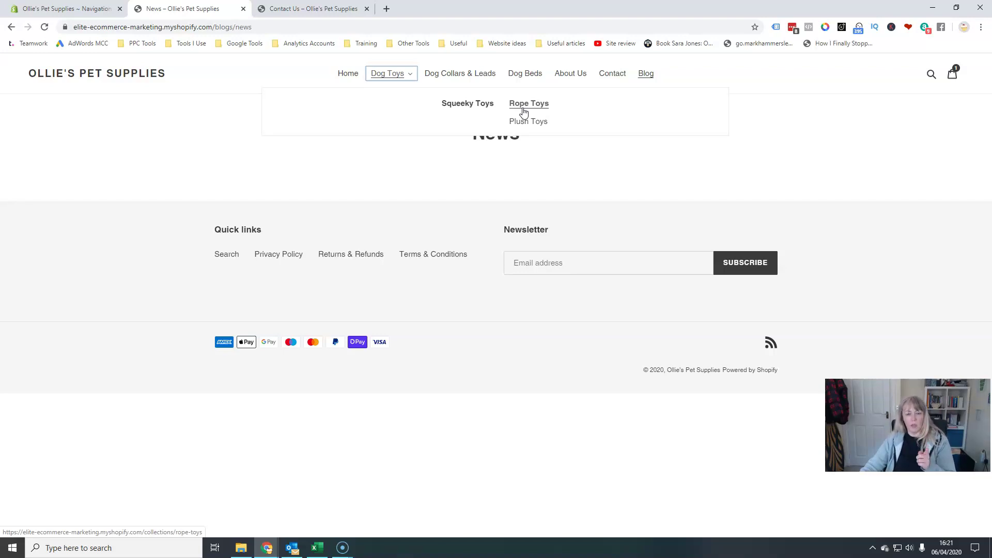
left_click(529, 111)
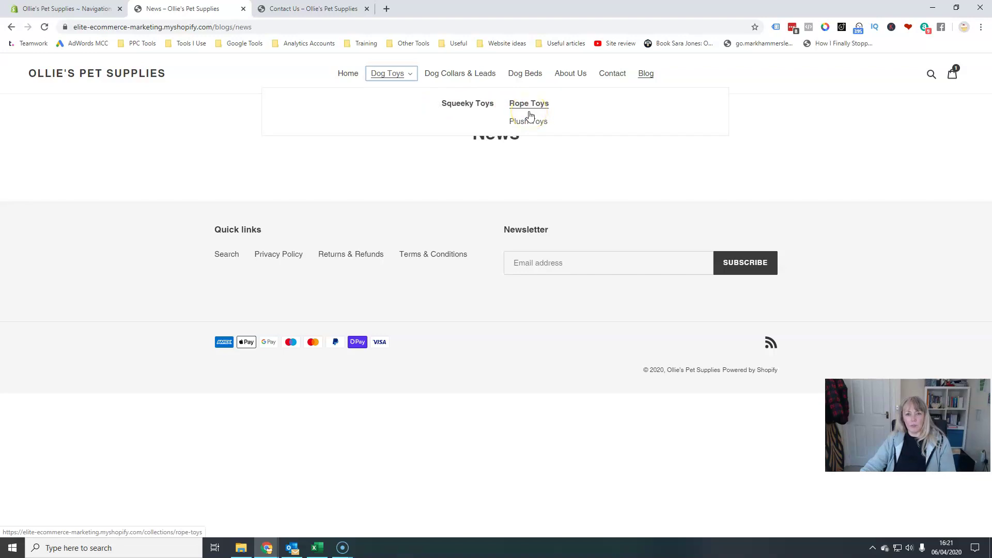